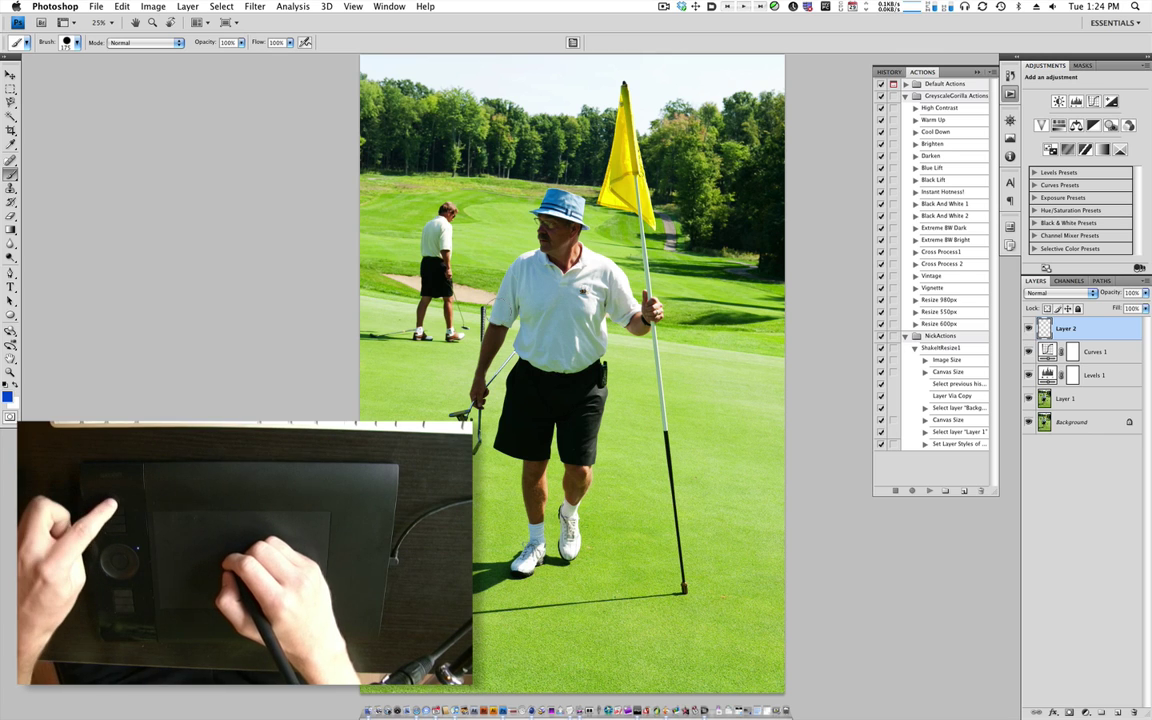
Display the tablet's button and touch ring settings overlay and dismiss it.
{"action": "key", "text": "F1"}
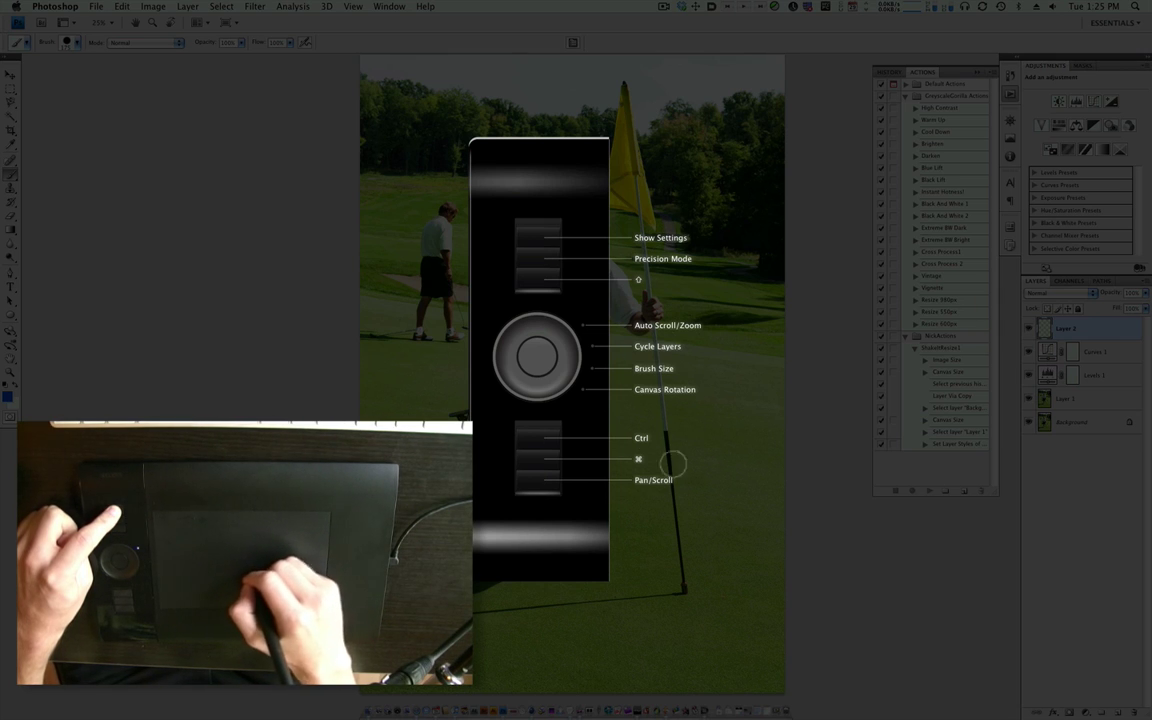
{"action": "key", "text": "Escape"}
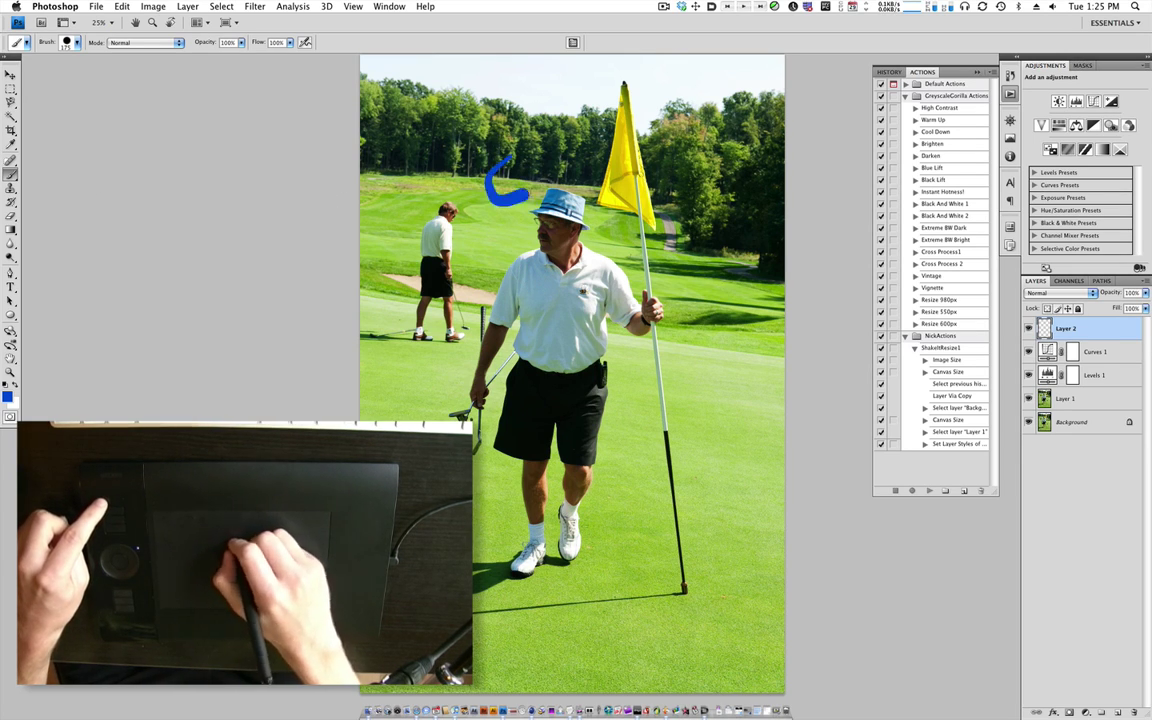
Paint several freehand blue brush strokes across the golfers and the flag on Layer 2.
{"action": "mouse_move", "coordinate": [540, 192]}
{"action": "left_mouse_down"}
{"action": "mouse_move", "coordinate": [493, 275]}
{"action": "mouse_move", "coordinate": [579, 437]}
{"action": "mouse_move", "coordinate": [548, 545]}
{"action": "left_mouse_up"}
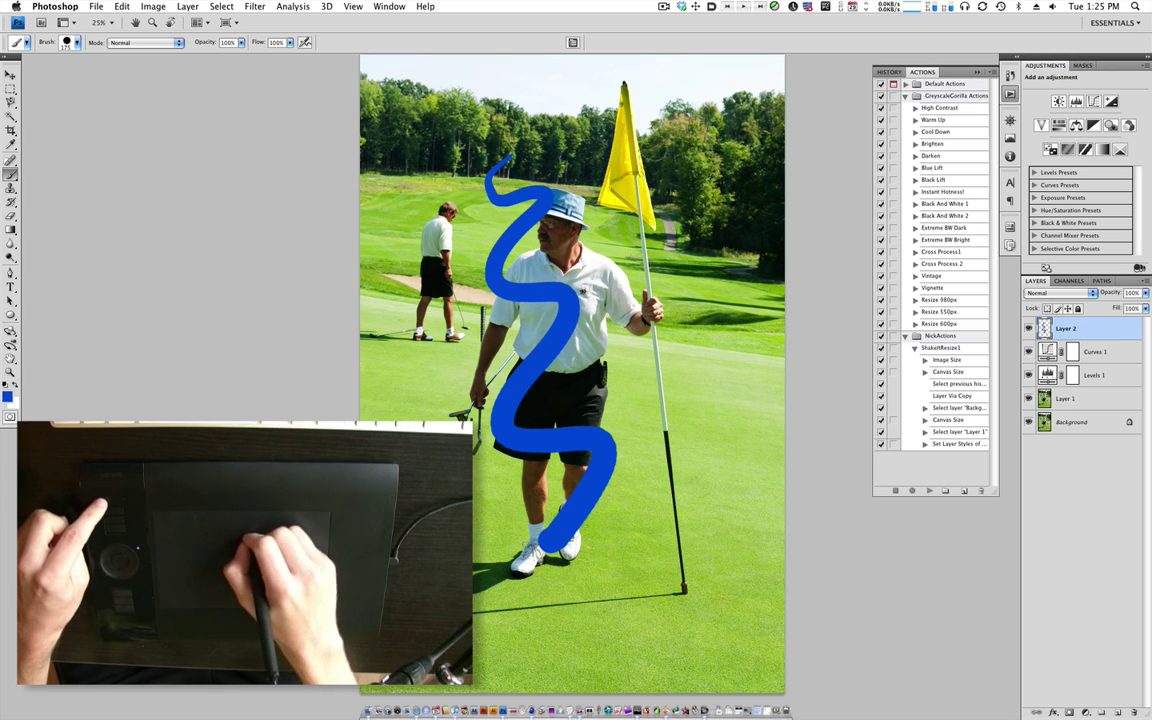
{"action": "mouse_move", "coordinate": [665, 135]}
{"action": "left_mouse_down"}
{"action": "mouse_move", "coordinate": [711, 232]}
{"action": "mouse_move", "coordinate": [668, 455]}
{"action": "left_mouse_up"}
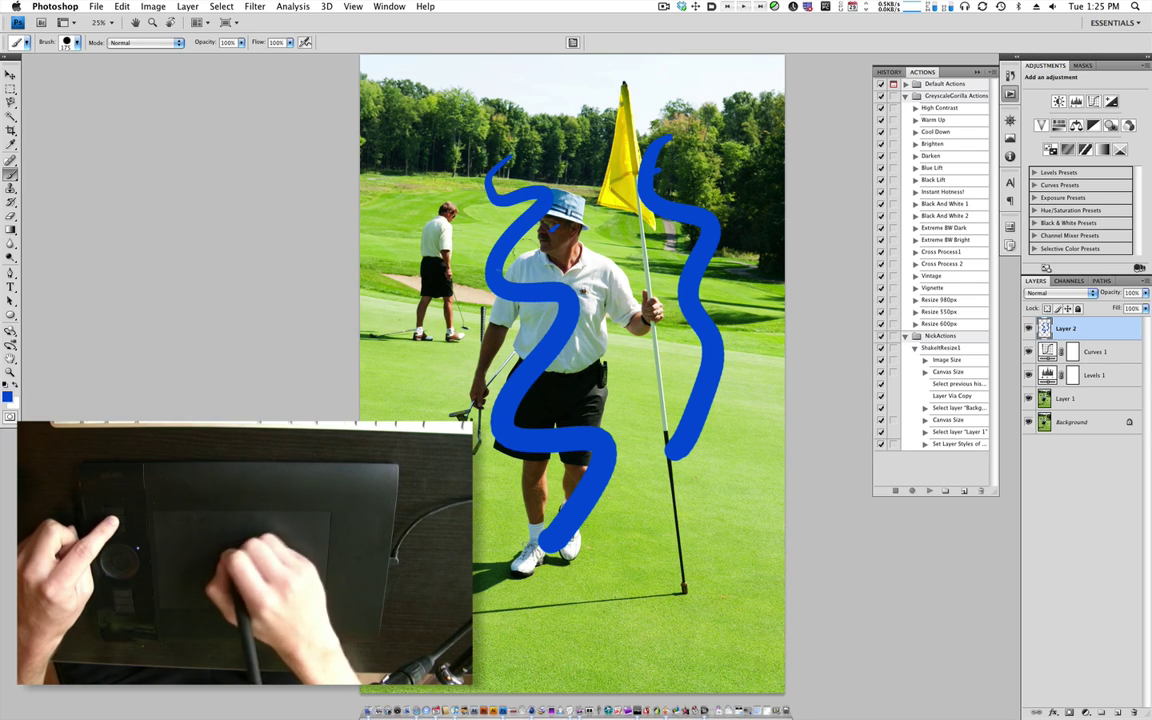
{"action": "mouse_move", "coordinate": [497, 282]}
{"action": "left_mouse_down"}
{"action": "mouse_move", "coordinate": [420, 348]}
{"action": "mouse_move", "coordinate": [705, 160]}
{"action": "left_mouse_up"}
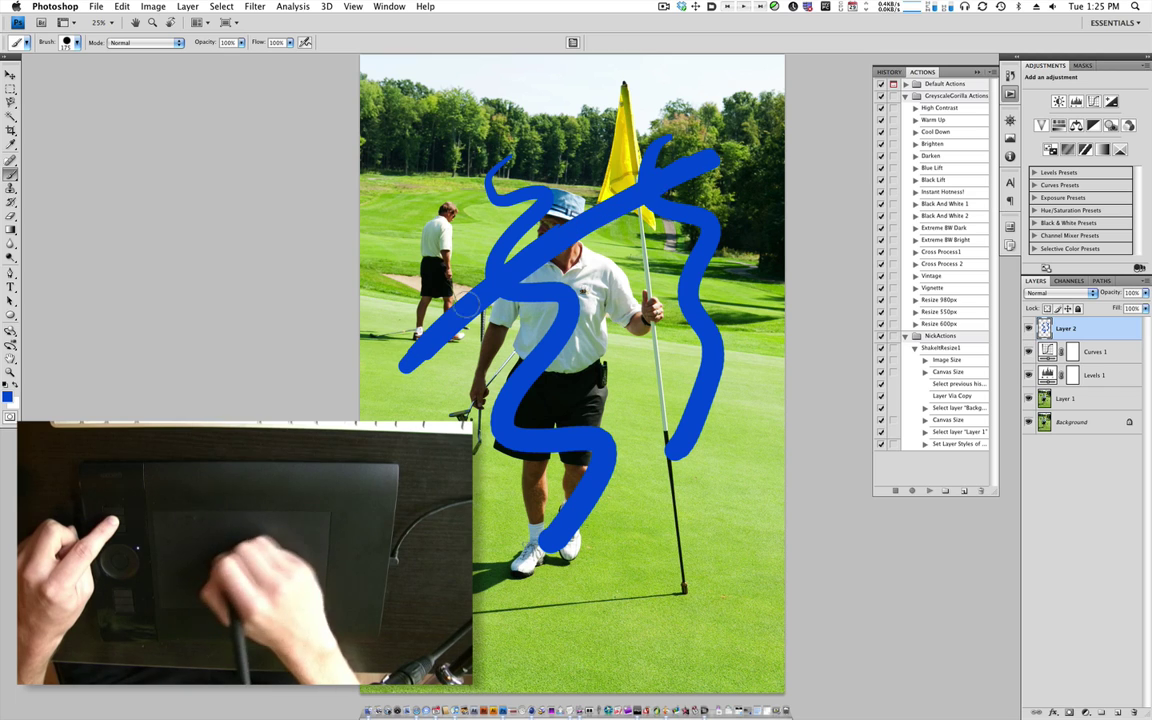
{"action": "left_click_drag", "start_coordinate": [428, 336], "coordinate": [392, 362]}
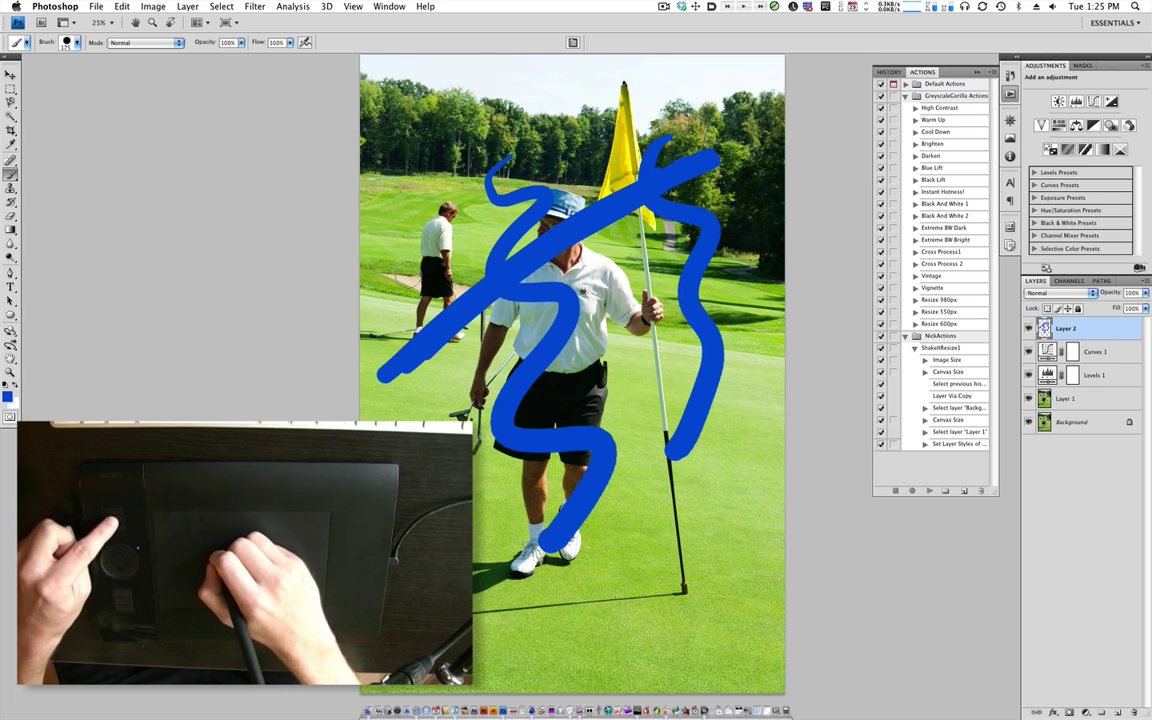
{"action": "left_click_drag", "start_coordinate": [401, 281], "coordinate": [435, 259]}
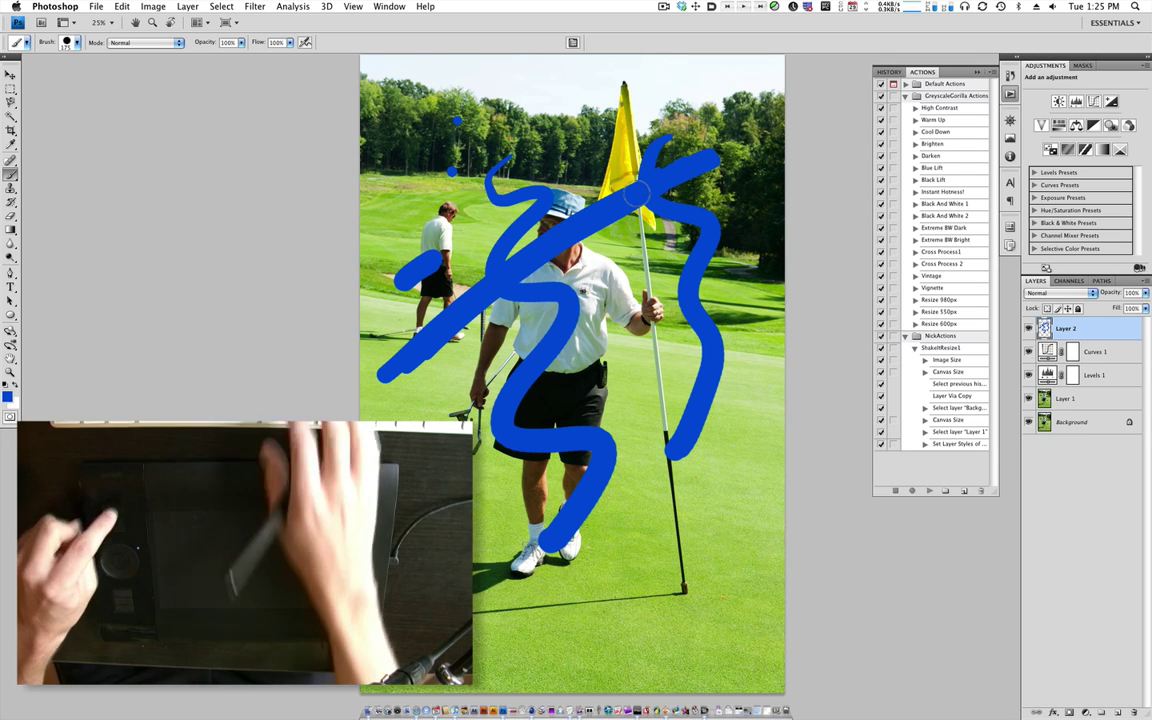
Zoom in to 200% on the front golfer's sleeve and paint a blue dab on his arm.
{"action": "key", "text": "super+plus"}
{"action": "key", "text": "super+plus"}
{"action": "key", "text": "super+plus"}
{"action": "key", "text": "super+plus"}
{"action": "key", "text": "super+plus"}
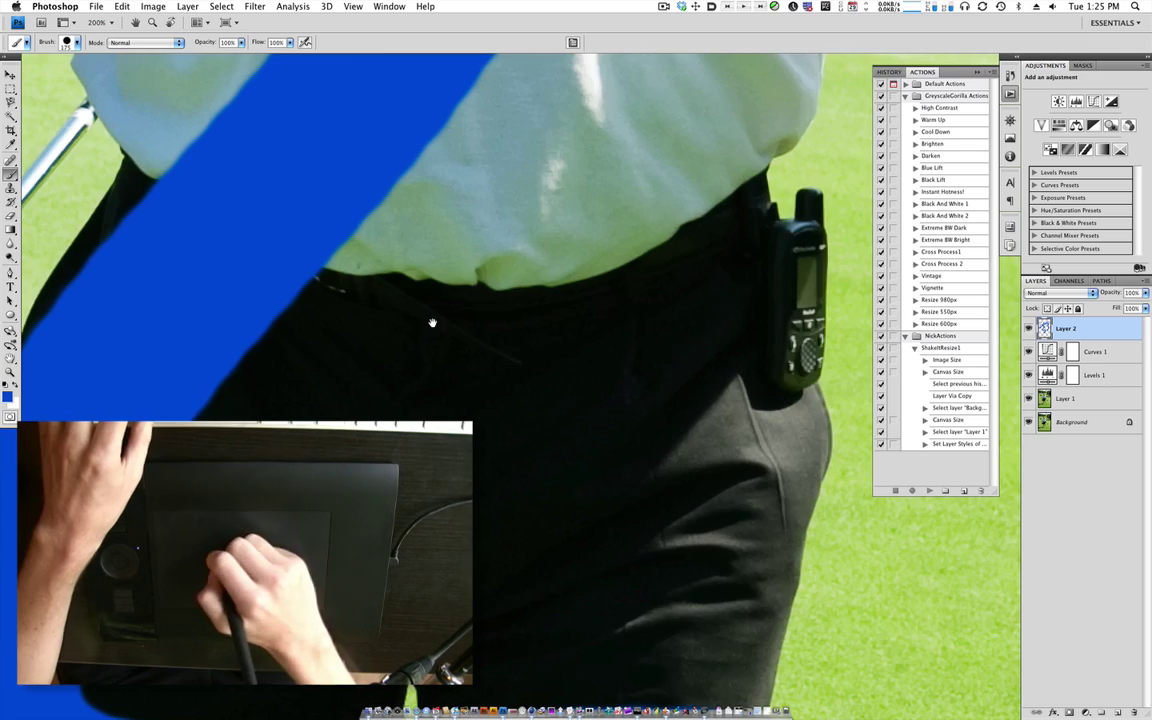
{"action": "left_click_drag", "start_coordinate": [236, 170], "coordinate": [640, 500]}
{"action": "mouse_move", "coordinate": [270, 140]}
{"action": "left_mouse_down"}
{"action": "mouse_move", "coordinate": [442, 386]}
{"action": "mouse_move", "coordinate": [705, 660]}
{"action": "left_mouse_up"}
{"action": "left_click_drag", "start_coordinate": [607, 436], "coordinate": [377, 30]}
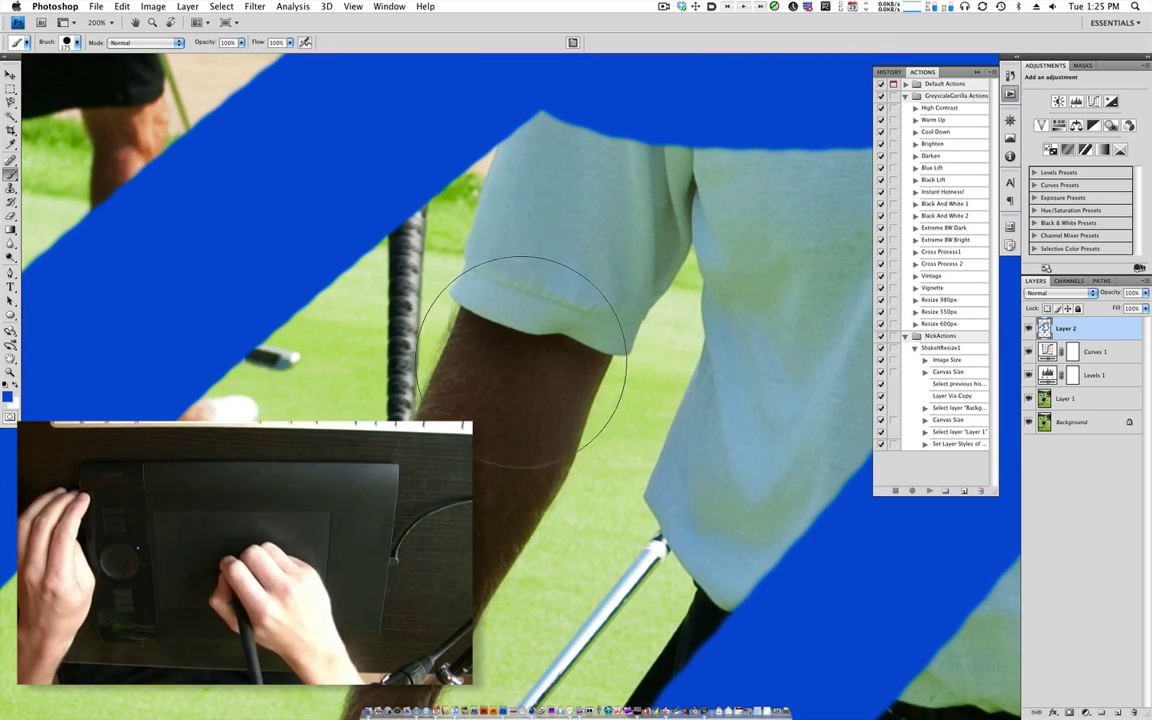
{"action": "mouse_move", "coordinate": [530, 350]}
{"action": "left_mouse_down"}
{"action": "mouse_move", "coordinate": [535, 384]}
{"action": "mouse_move", "coordinate": [579, 368]}
{"action": "mouse_move", "coordinate": [540, 385]}
{"action": "left_mouse_up"}
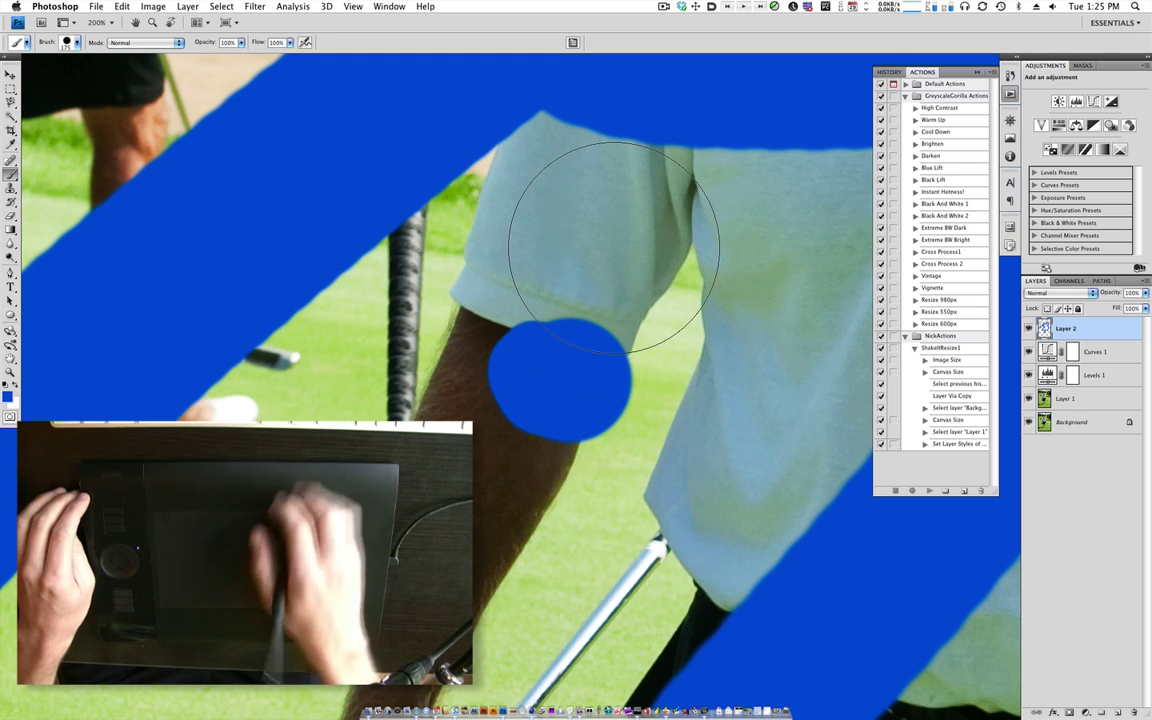
Undo all the blue brush strokes on Layer 2.
{"action": "key", "text": "super+minus"}
{"action": "key", "text": "super+minus"}
{"action": "key", "text": "super+minus"}
{"action": "key", "text": "super+minus"}
{"action": "key", "text": "super+minus"}
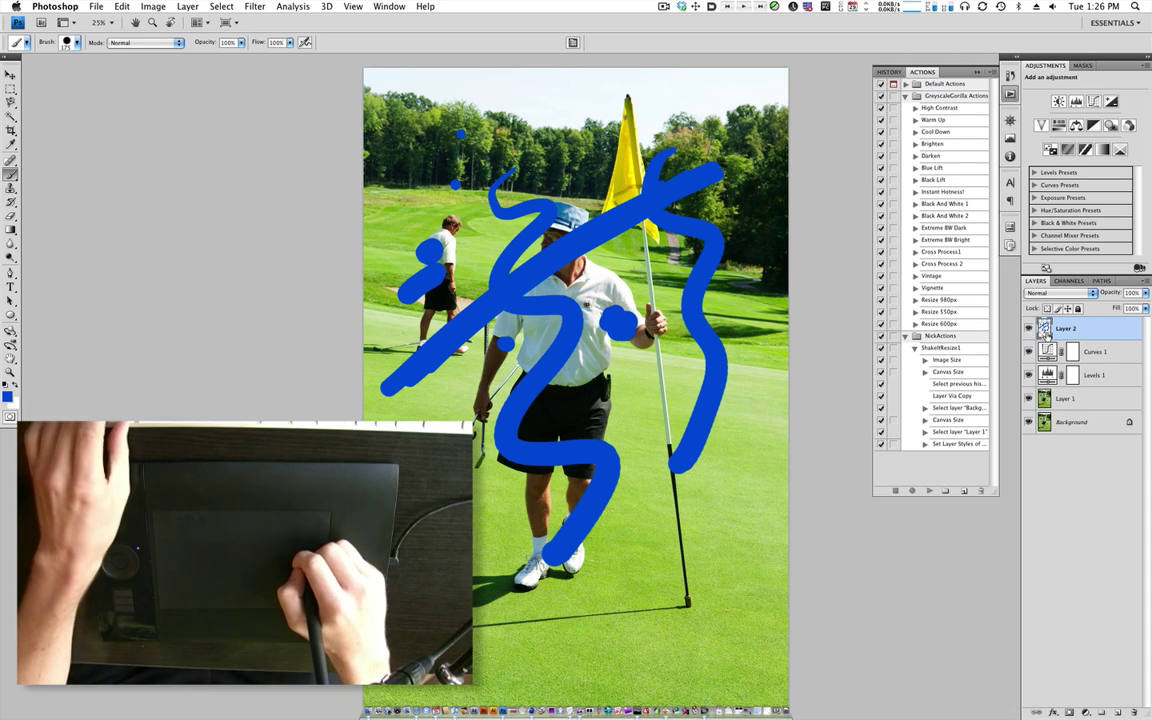
{"action": "key", "text": "alt+super+z"}
{"action": "key", "text": "alt+super+z"}
{"action": "key", "text": "alt+super+z"}
{"action": "key", "text": "alt+super+z"}
{"action": "key", "text": "ctrl+alt+z"}
{"action": "key", "text": "ctrl+alt+z"}
{"action": "key", "text": "ctrl+alt+z"}
{"action": "key", "text": "ctrl+alt+z"}
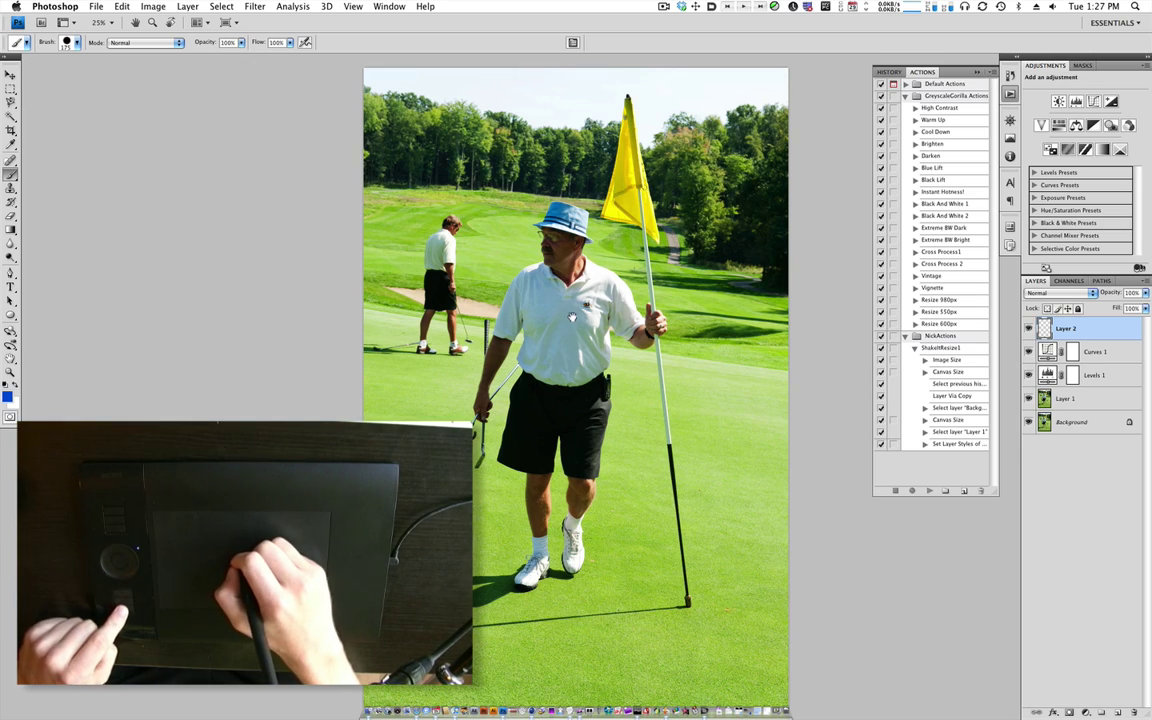
Paint a blue zigzag stroke beside the front golfer's legs on Layer 2 and undo it.
{"action": "mouse_move", "coordinate": [572, 317]}
{"action": "left_mouse_down"}
{"action": "mouse_move", "coordinate": [492, 306]}
{"action": "mouse_move", "coordinate": [582, 306]}
{"action": "mouse_move", "coordinate": [466, 300]}
{"action": "mouse_move", "coordinate": [651, 296]}
{"action": "mouse_move", "coordinate": [551, 260]}
{"action": "mouse_move", "coordinate": [504, 304]}
{"action": "mouse_move", "coordinate": [651, 234]}
{"action": "mouse_move", "coordinate": [601, 252]}
{"action": "mouse_move", "coordinate": [709, 318]}
{"action": "mouse_move", "coordinate": [668, 383]}
{"action": "mouse_move", "coordinate": [382, 275]}
{"action": "mouse_move", "coordinate": [310, 336]}
{"action": "mouse_move", "coordinate": [290, 370]}
{"action": "mouse_move", "coordinate": [320, 400]}
{"action": "left_mouse_up"}
{"action": "key", "text": "super+z"}
{"action": "key", "text": "super+z"}
{"action": "mouse_move", "coordinate": [137, 309]}
{"action": "left_mouse_down"}
{"action": "mouse_move", "coordinate": [711, 470]}
{"action": "mouse_move", "coordinate": [581, 421]}
{"action": "left_mouse_up"}
{"action": "mouse_move", "coordinate": [645, 326]}
{"action": "left_mouse_down"}
{"action": "mouse_move", "coordinate": [650, 372]}
{"action": "mouse_move", "coordinate": [606, 440]}
{"action": "left_mouse_up"}
{"action": "left_click_drag", "start_coordinate": [584, 250], "coordinate": [306, 407]}
{"action": "mouse_move", "coordinate": [259, 411]}
{"action": "left_mouse_down"}
{"action": "mouse_move", "coordinate": [320, 362]}
{"action": "mouse_move", "coordinate": [288, 409]}
{"action": "left_mouse_up"}
{"action": "left_click_drag", "start_coordinate": [439, 491], "coordinate": [625, 226]}
{"action": "key", "text": "alt+super+z"}
{"action": "key", "text": "alt+super+z"}
{"action": "key", "text": "alt+super+z"}
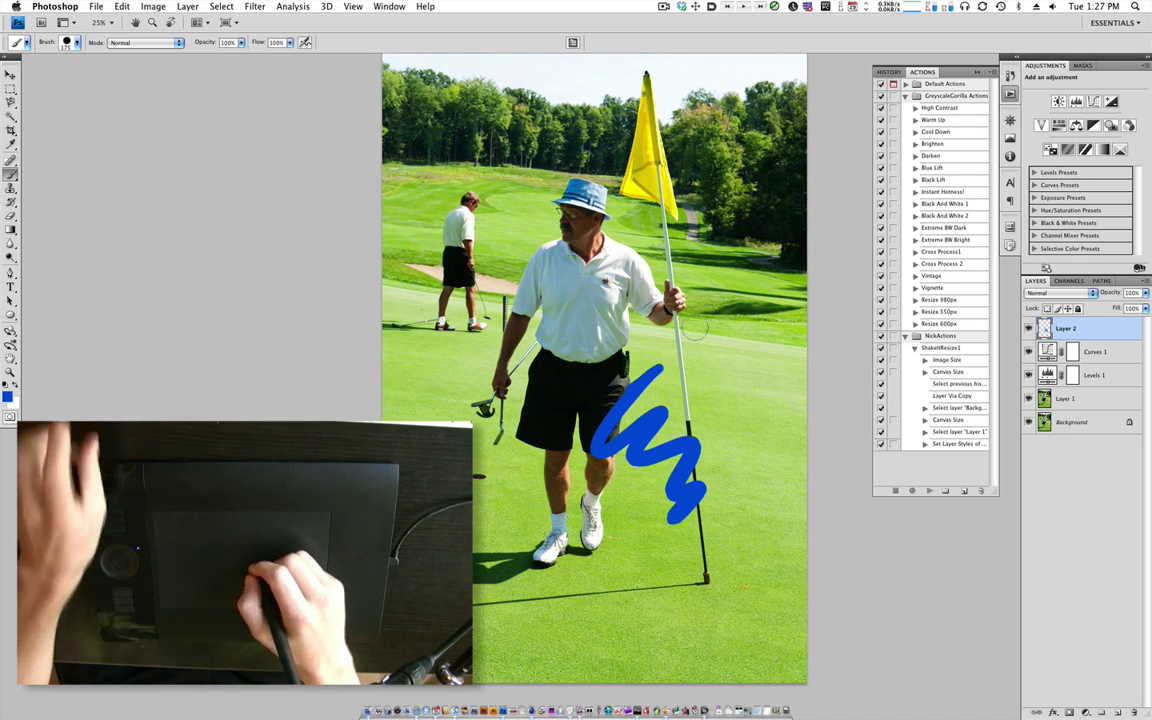
{"action": "key", "text": "super+alt+z"}
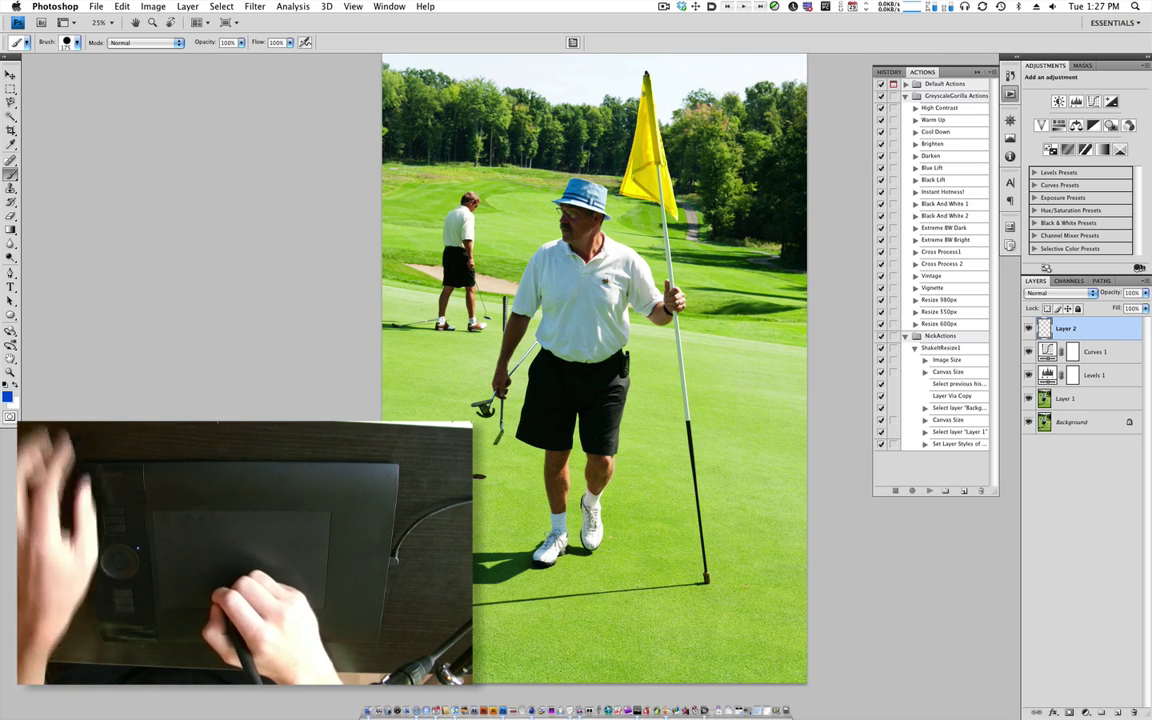
Switch to Safari and highlight the '5SP Circles and Spheres Midpoint' headline on the Greyscalegorilla blog, clearing the selection again.
{"action": "key", "text": "super+Tab"}
{"action": "key", "text": "super+Tab"}
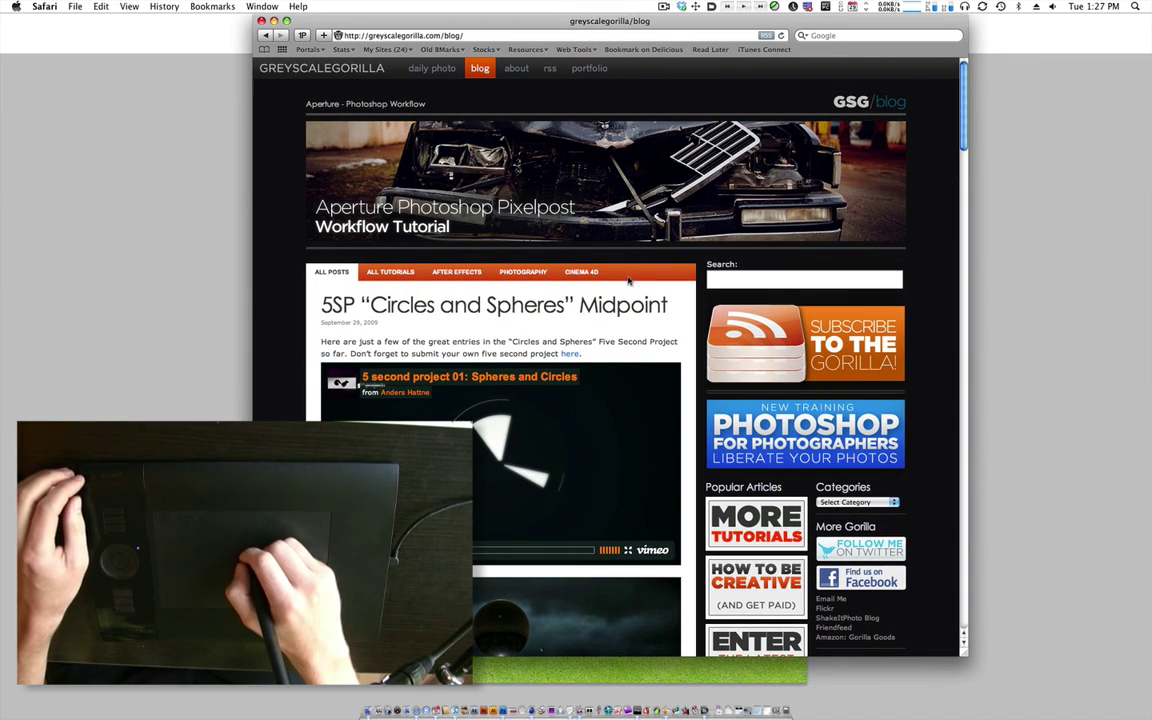
{"action": "triple_click", "coordinate": [609, 309]}
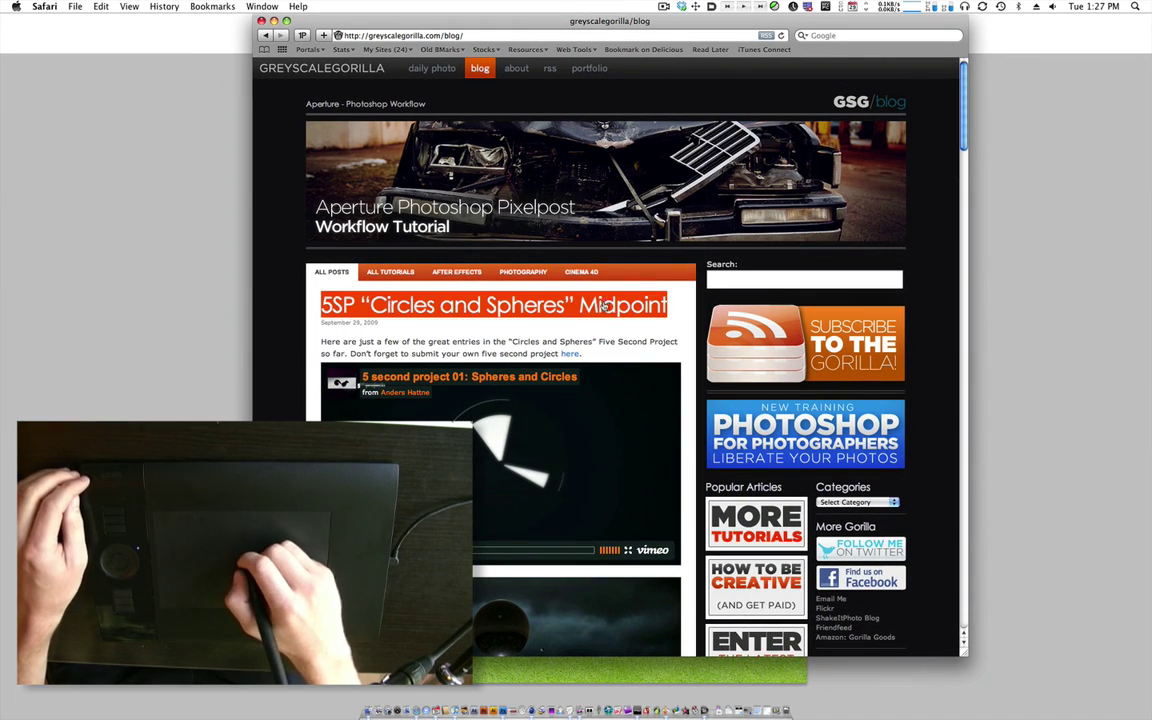
{"action": "left_click", "coordinate": [606, 311]}
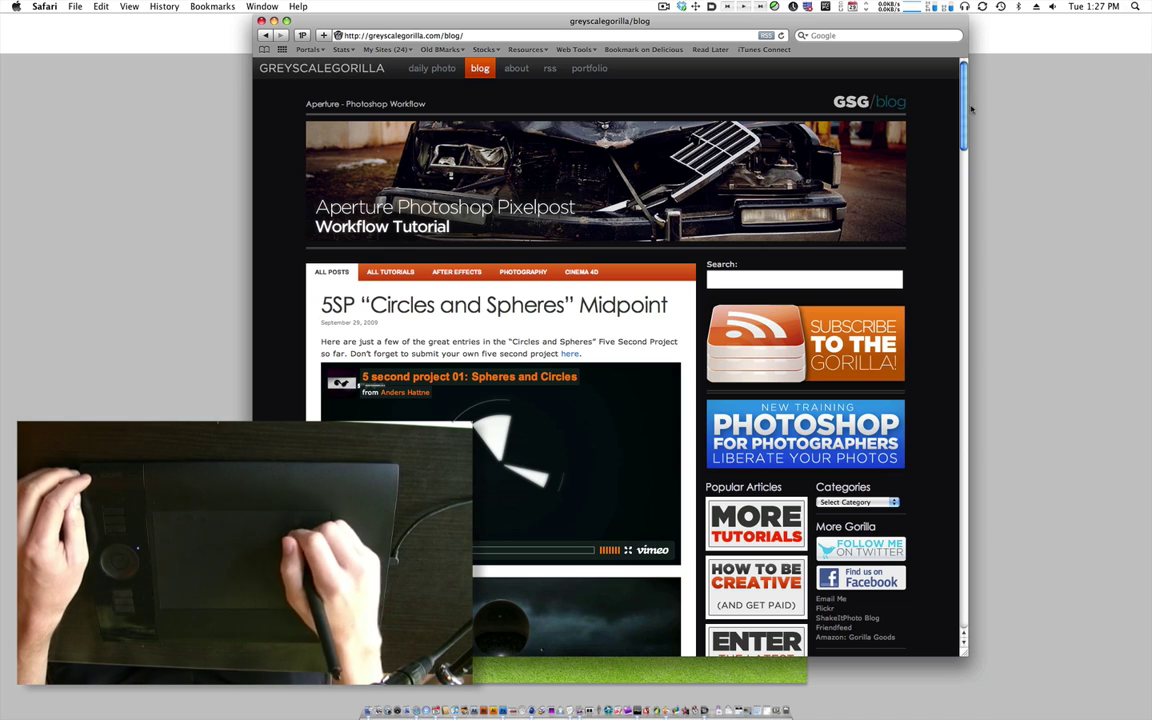
{"action": "mouse_move", "coordinate": [964, 99]}
{"action": "left_mouse_down"}
{"action": "mouse_move", "coordinate": [979, 368]}
{"action": "mouse_move", "coordinate": [967, 88]}
{"action": "left_mouse_up"}
{"action": "triple_click", "coordinate": [494, 305]}
{"action": "left_click", "coordinate": [940, 140]}
{"action": "left_click_drag", "start_coordinate": [965, 113], "coordinate": [986, 48]}
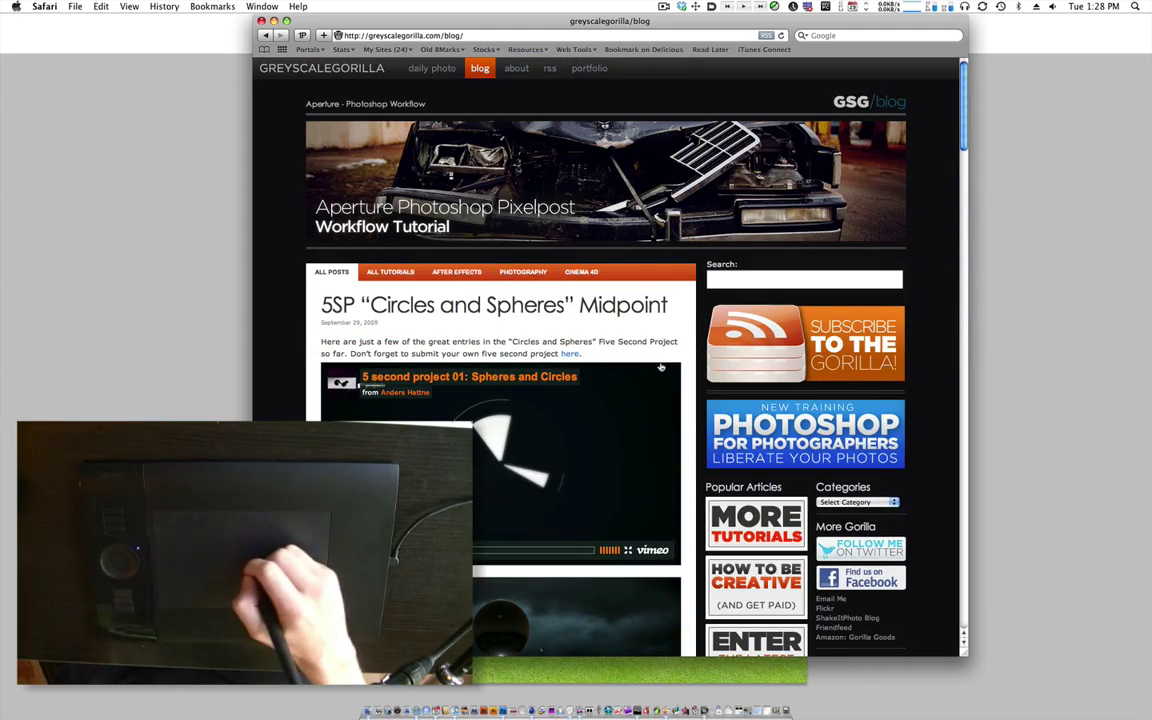
{"action": "triple_click", "coordinate": [494, 305]}
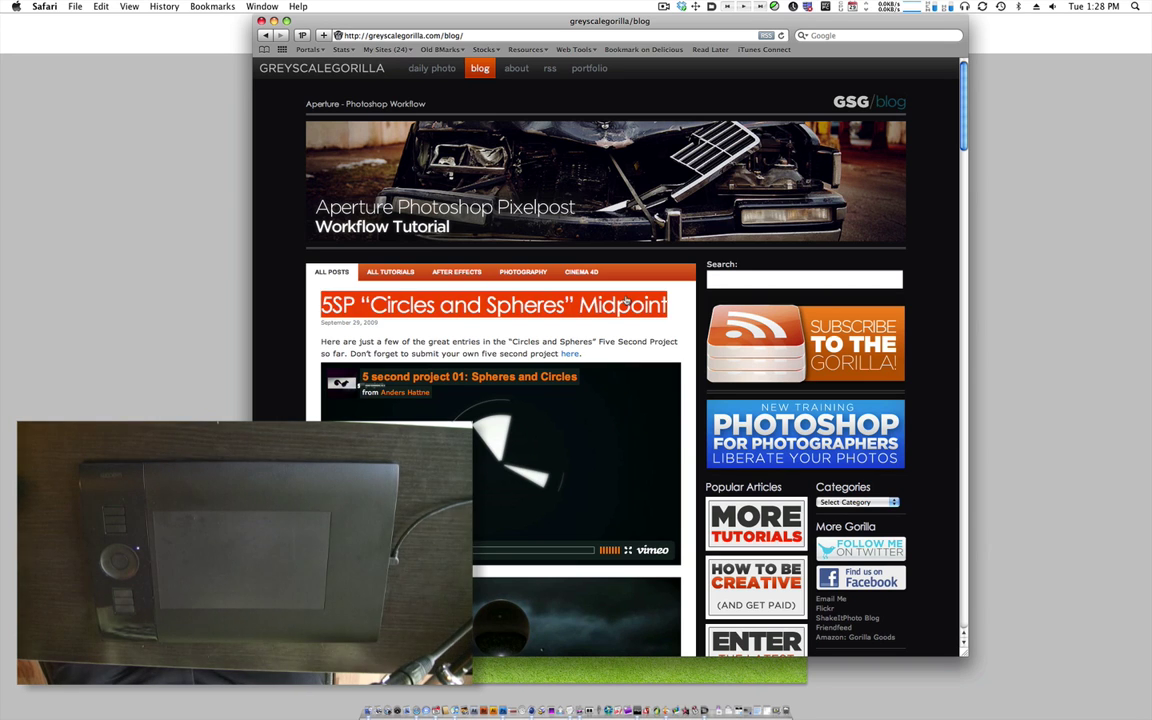
{"action": "left_click", "coordinate": [494, 305]}
Look through the blog's Circles and Spheres videos down to the post on switching from Aperture to Adobe Bridge.
{"action": "scroll", "coordinate": [449, 373], "scroll_direction": "down", "scroll_amount": 5}
{"action": "scroll", "coordinate": [449, 373], "scroll_direction": "up", "scroll_amount": 5}
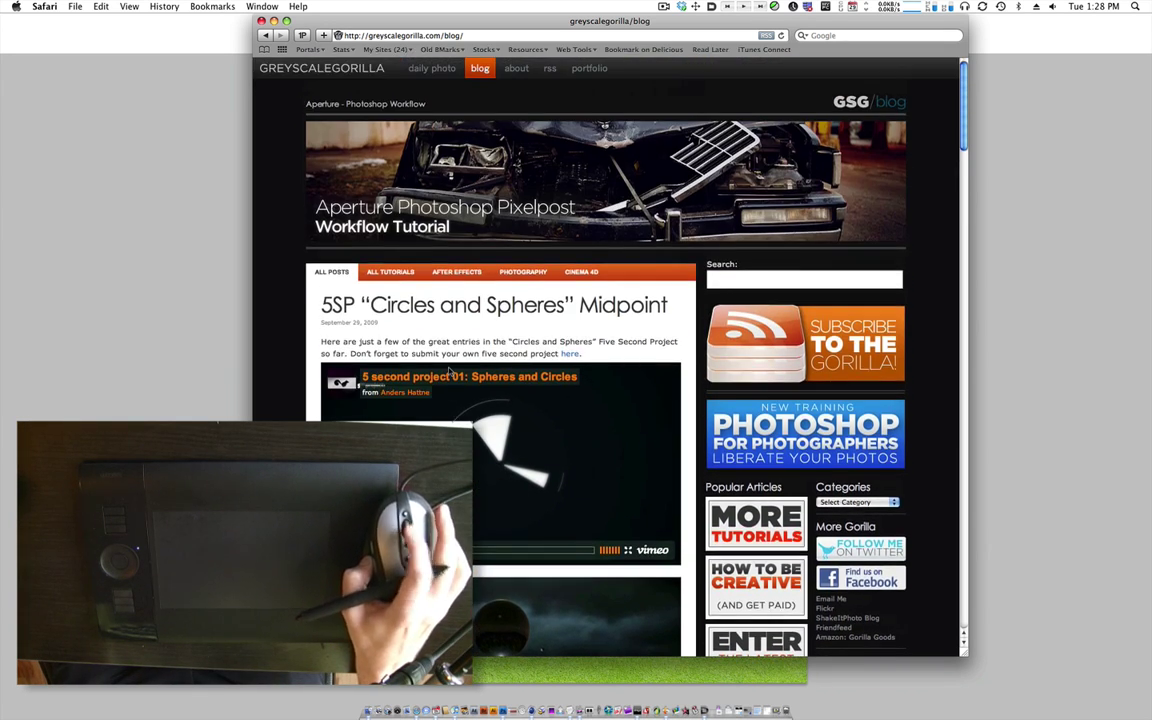
{"action": "scroll", "coordinate": [449, 373], "scroll_direction": "down", "scroll_amount": 12}
{"action": "scroll", "coordinate": [449, 372], "scroll_direction": "up", "scroll_amount": 15}
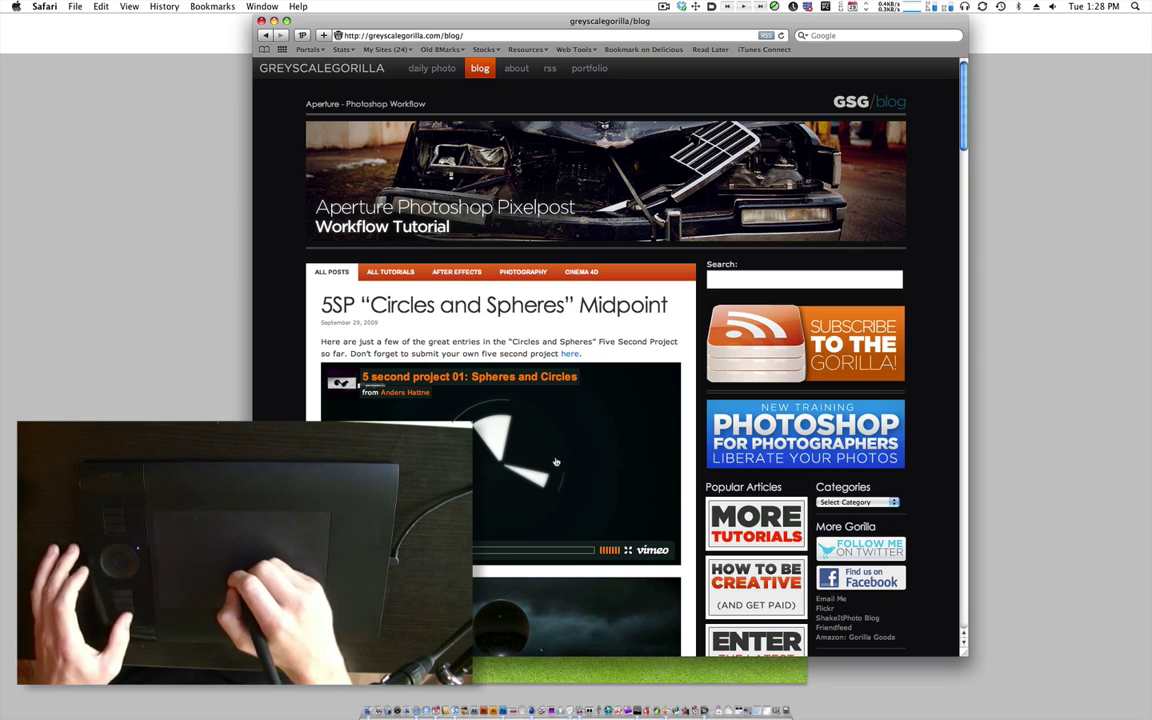
{"action": "scroll", "coordinate": [268, 420], "scroll_direction": "down", "scroll_amount": 2}
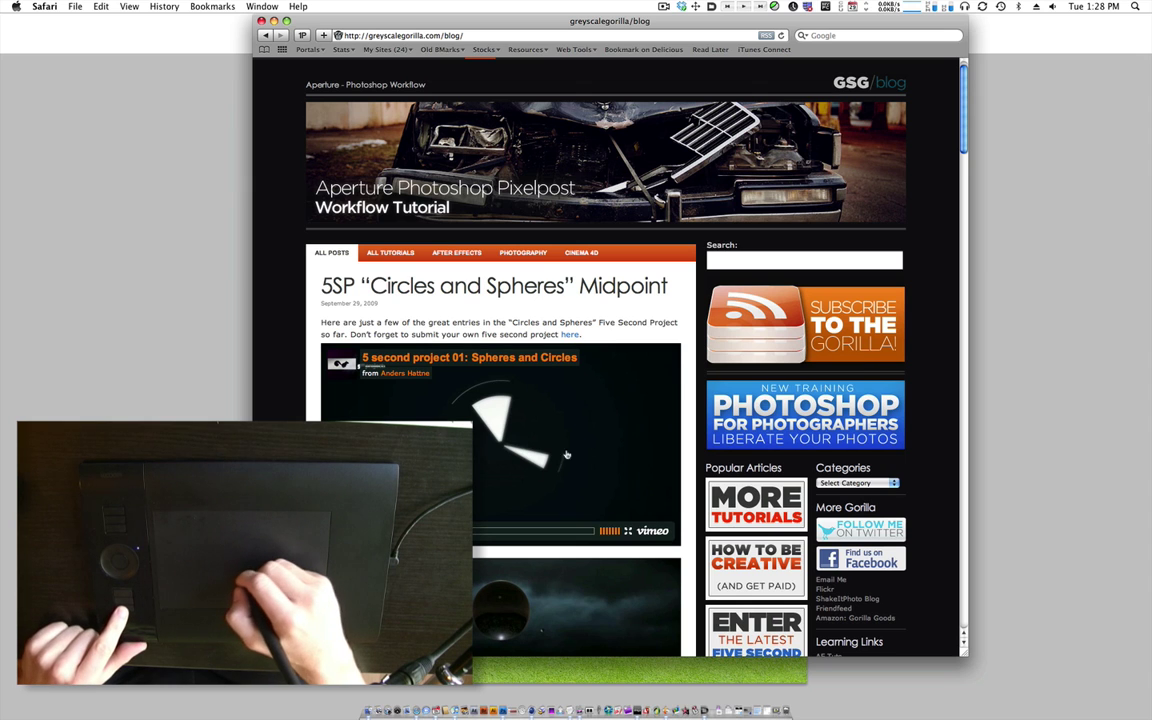
{"action": "scroll", "coordinate": [600, 420], "scroll_direction": "down", "scroll_amount": 5}
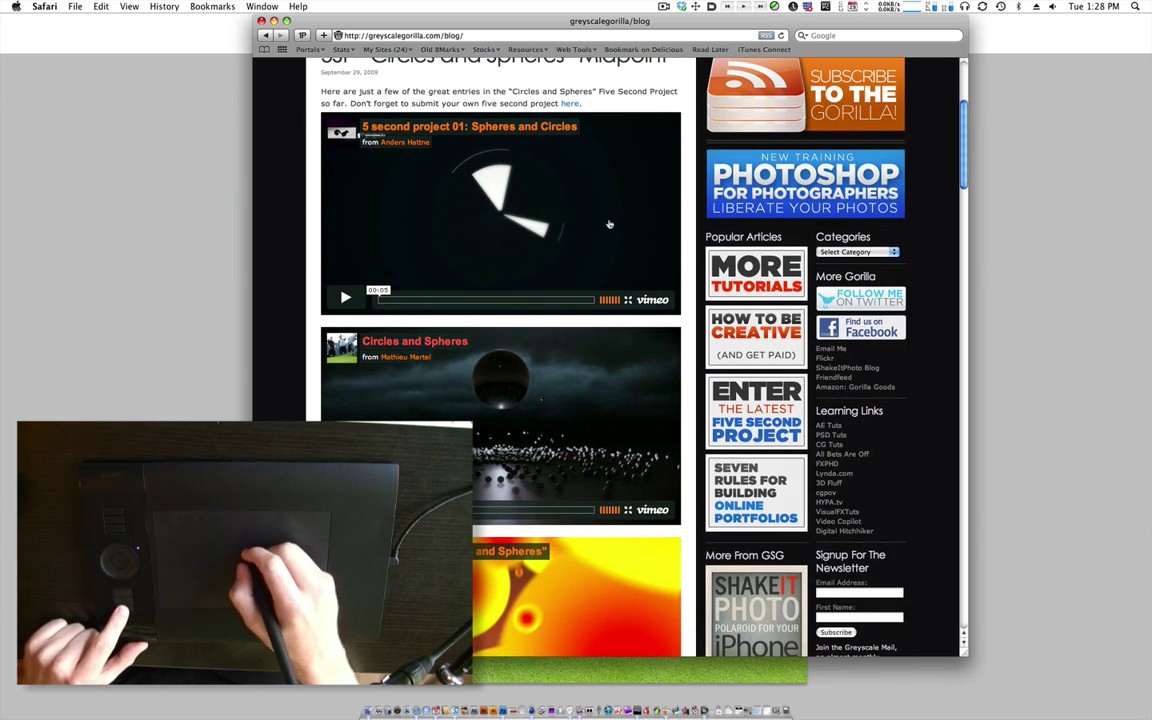
{"action": "scroll", "coordinate": [666, 291], "scroll_direction": "up", "scroll_amount": 1}
{"action": "scroll", "coordinate": [666, 291], "scroll_direction": "up", "scroll_amount": 2}
{"action": "scroll", "coordinate": [666, 280], "scroll_direction": "down", "scroll_amount": 2}
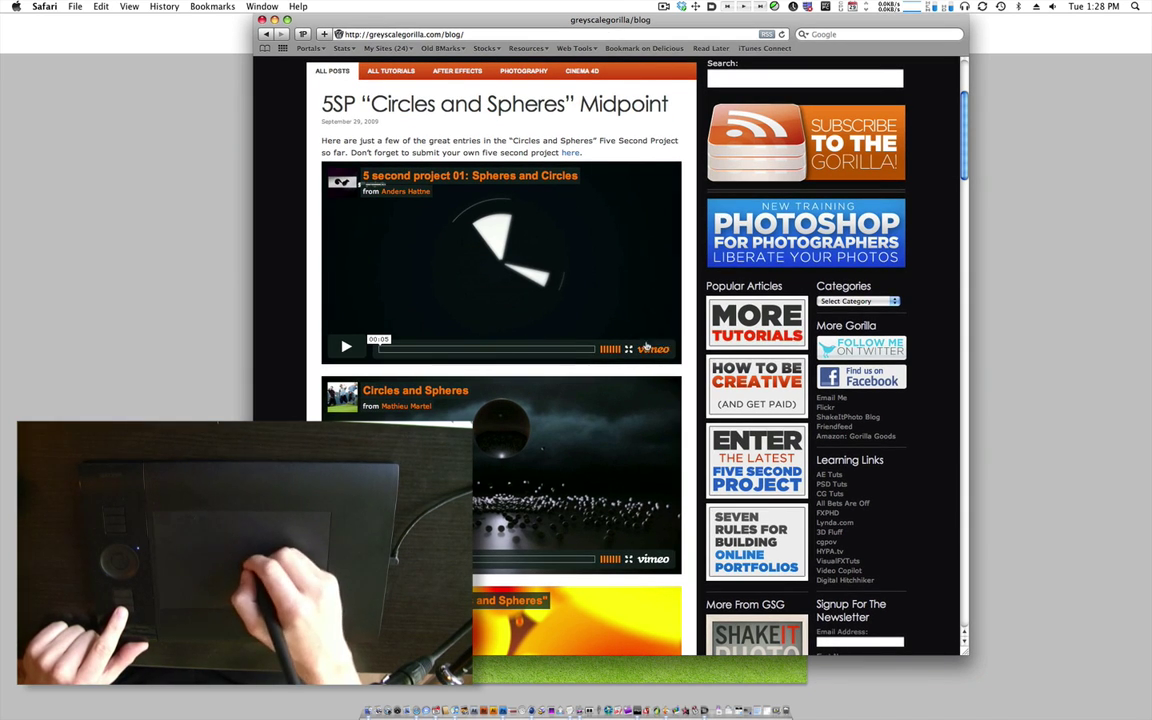
{"action": "scroll", "coordinate": [585, 603], "scroll_direction": "down", "scroll_amount": 10}
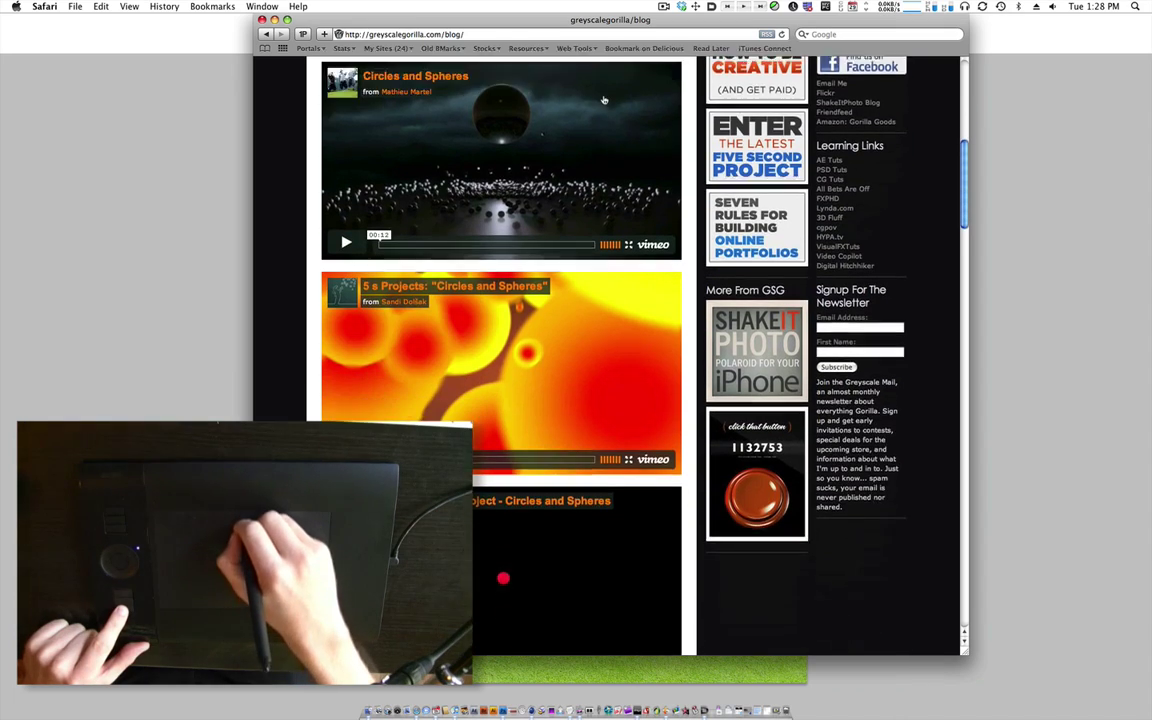
{"action": "scroll", "coordinate": [563, 546], "scroll_direction": "down", "scroll_amount": 20}
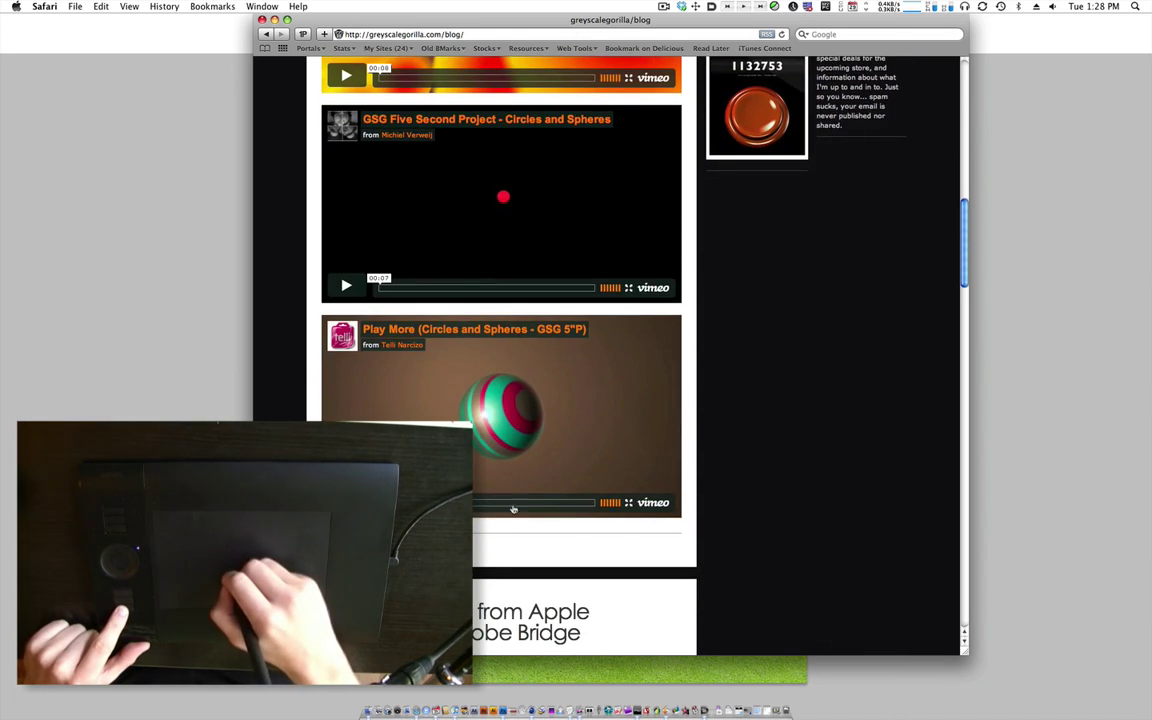
{"action": "scroll", "coordinate": [565, 446], "scroll_direction": "down", "scroll_amount": 6}
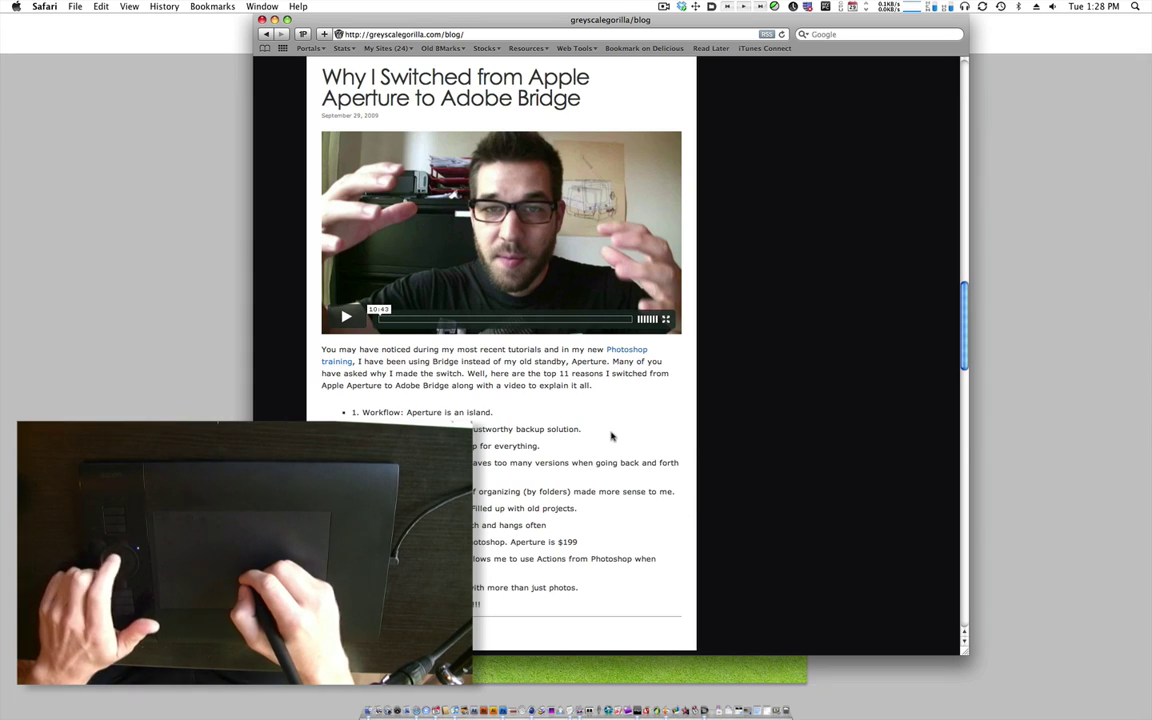
Skim the older blog posts below the Adobe Bridge article and return to the newest post.
{"action": "scroll", "coordinate": [612, 437], "scroll_direction": "down", "scroll_amount": 9}
{"action": "scroll", "coordinate": [620, 442], "scroll_direction": "up", "scroll_amount": 20}
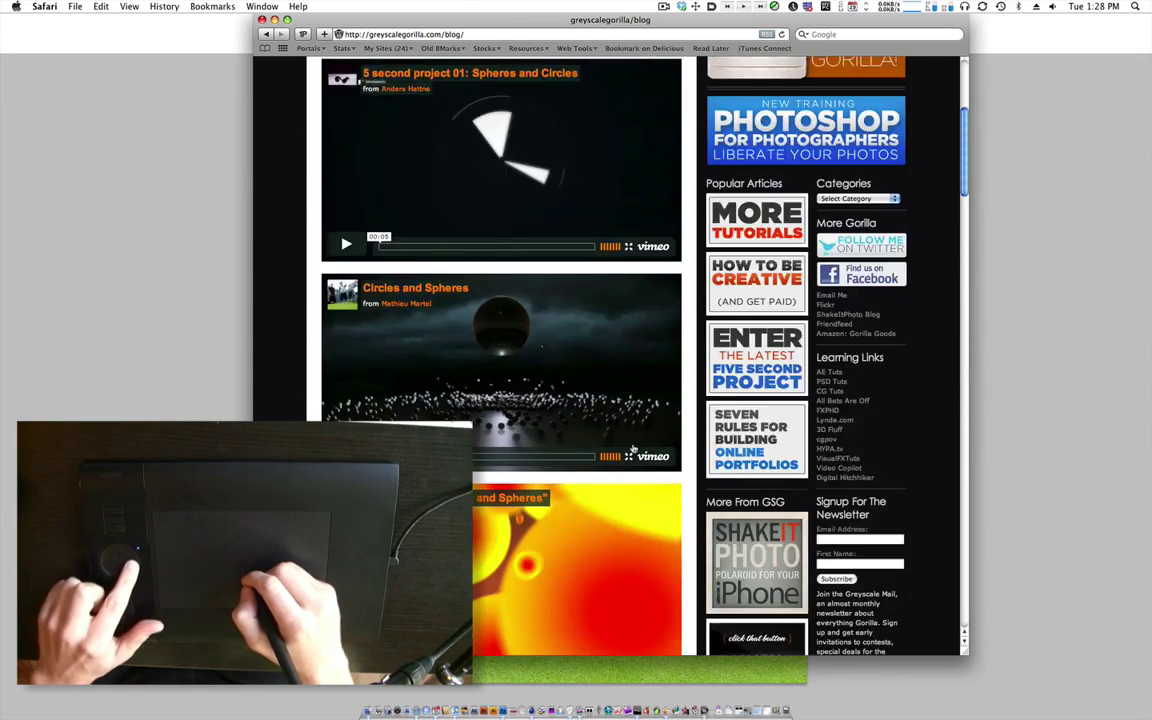
{"action": "scroll", "coordinate": [640, 445], "scroll_direction": "down", "scroll_amount": 6}
{"action": "scroll", "coordinate": [640, 450], "scroll_direction": "down", "scroll_amount": 15}
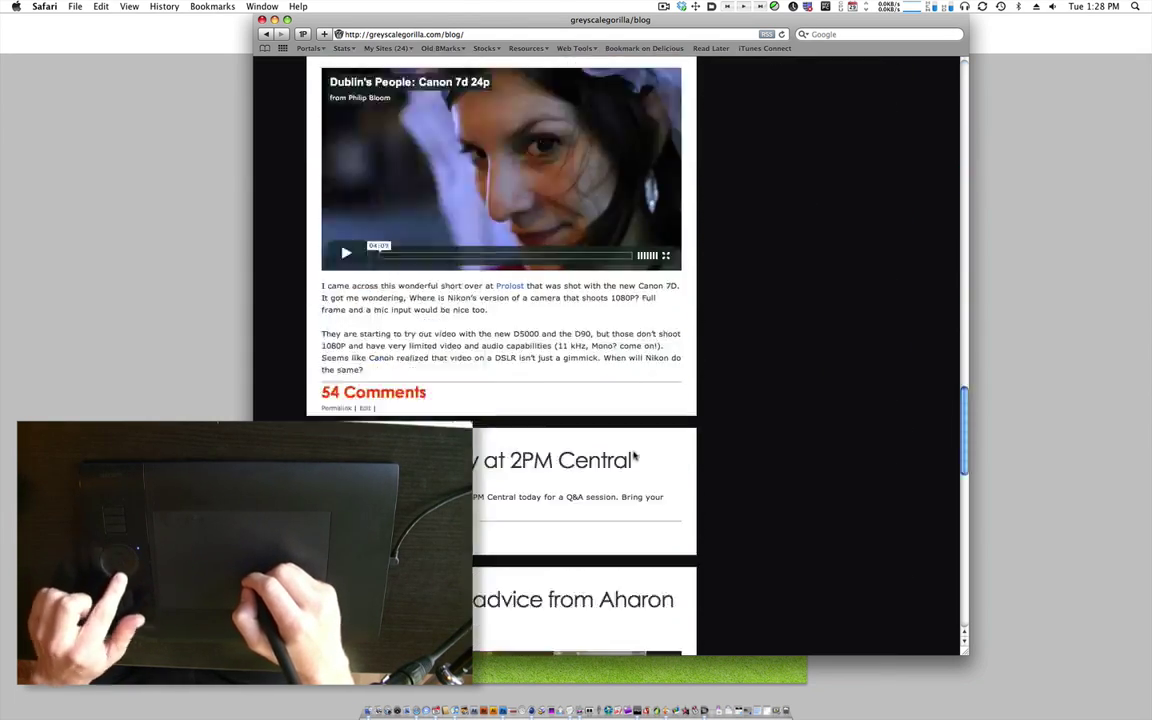
{"action": "scroll", "coordinate": [636, 457], "scroll_direction": "up", "scroll_amount": 15}
{"action": "scroll", "coordinate": [638, 457], "scroll_direction": "down", "scroll_amount": 5}
{"action": "scroll", "coordinate": [638, 457], "scroll_direction": "down", "scroll_amount": 15}
{"action": "scroll", "coordinate": [640, 453], "scroll_direction": "up", "scroll_amount": 16}
{"action": "scroll", "coordinate": [640, 453], "scroll_direction": "up", "scroll_amount": 8}
{"action": "scroll", "coordinate": [640, 453], "scroll_direction": "down", "scroll_amount": 9}
{"action": "scroll", "coordinate": [638, 454], "scroll_direction": "up", "scroll_amount": 10}
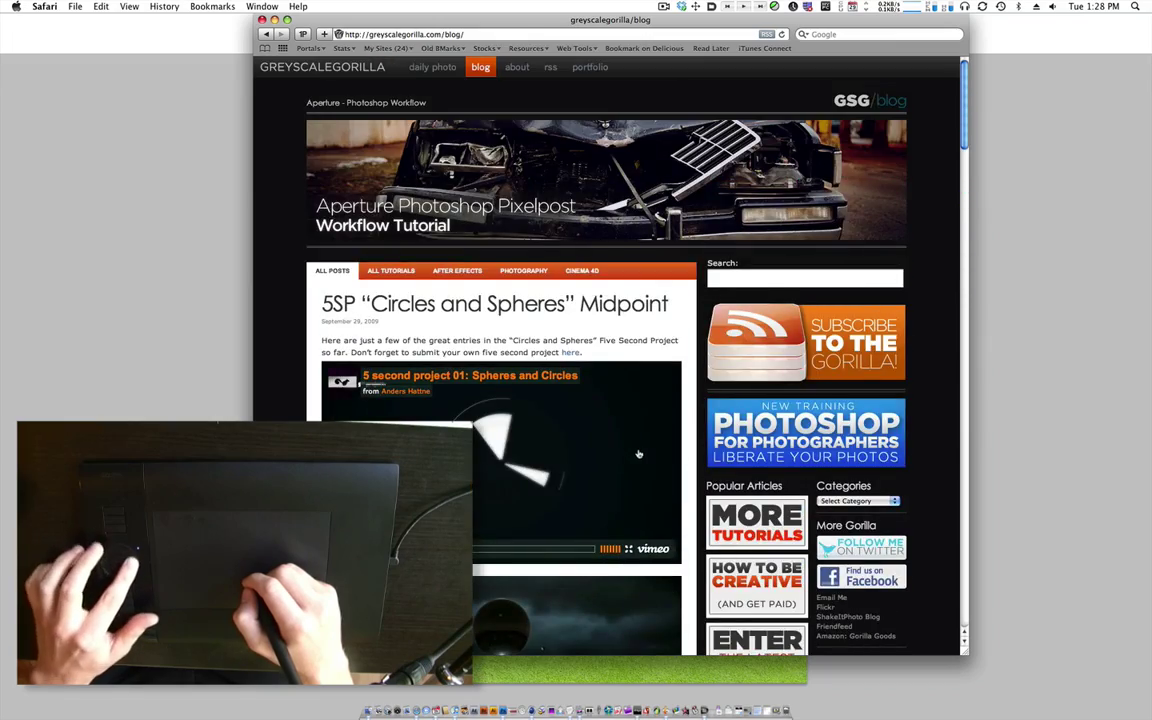
{"action": "scroll", "coordinate": [638, 454], "scroll_direction": "down", "scroll_amount": 15}
{"action": "scroll", "coordinate": [640, 460], "scroll_direction": "up", "scroll_amount": 5}
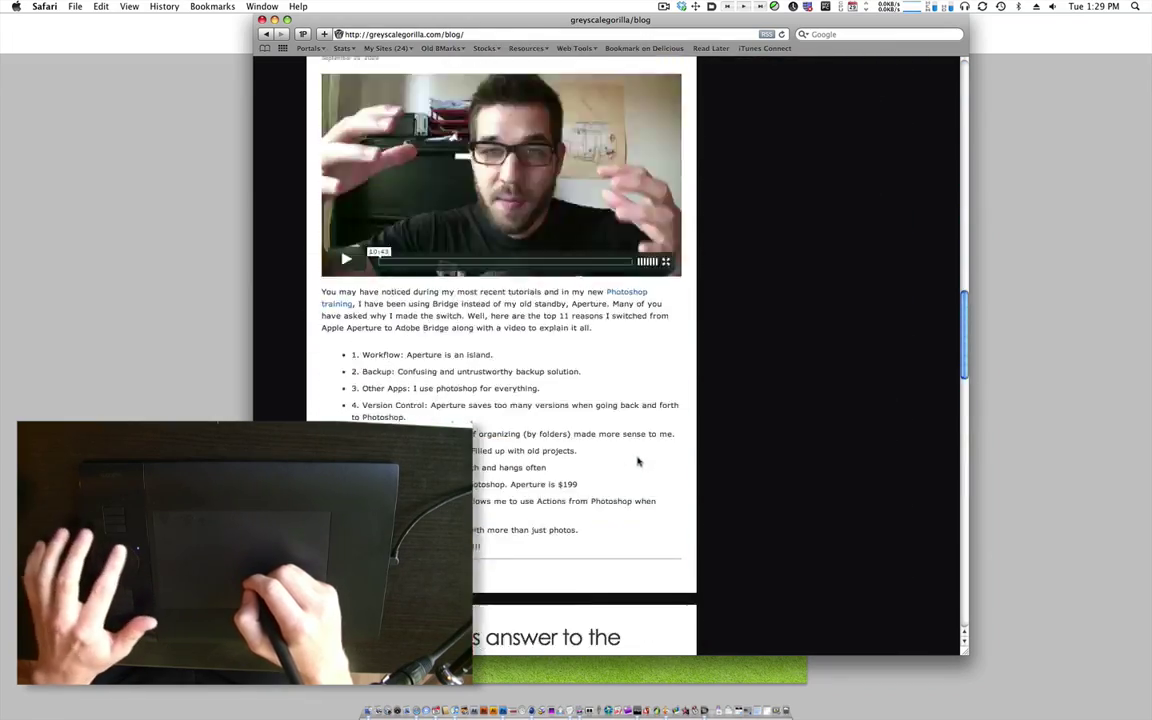
{"action": "scroll", "coordinate": [640, 460], "scroll_direction": "up", "scroll_amount": 10}
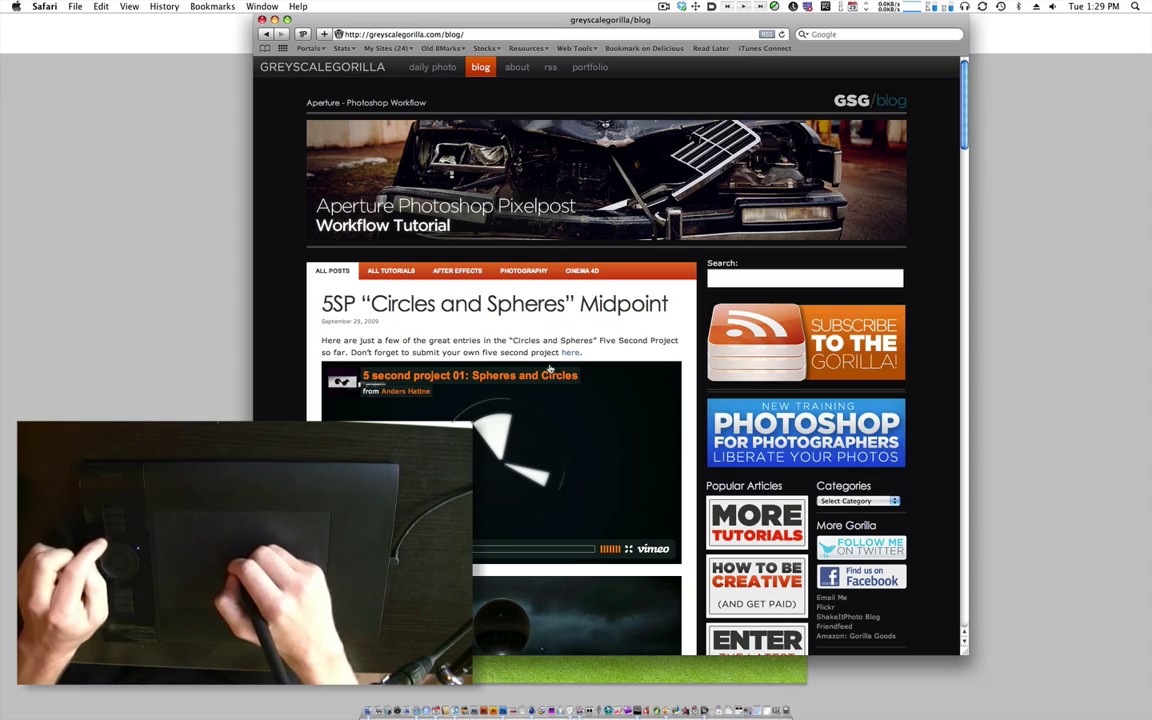
{"action": "scroll", "coordinate": [500, 330], "scroll_direction": "down", "scroll_amount": 15}
Switch back to Photoshop and examine the golf photo at several zoom levels.
{"action": "left_click", "coordinate": [195, 406]}
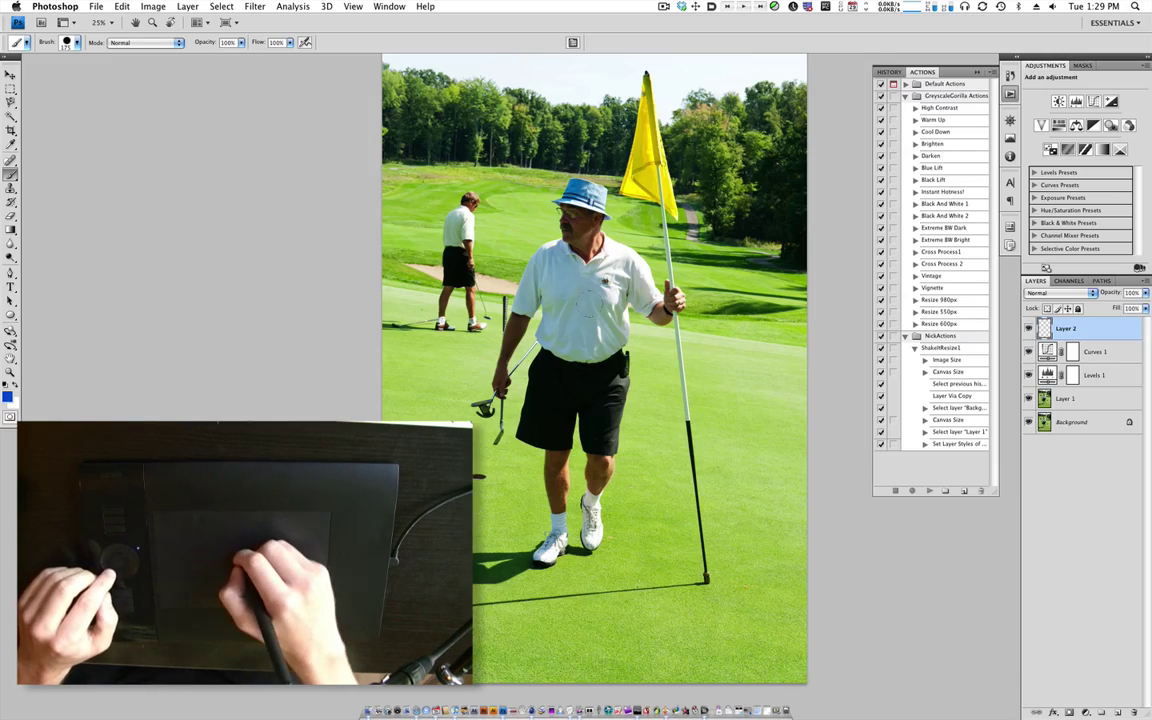
{"action": "key", "text": "super+minus"}
{"action": "key", "text": "super+minus"}
{"action": "key", "text": "super+minus"}
{"action": "key", "text": "super+minus"}
{"action": "key", "text": "super+plus"}
{"action": "key", "text": "super+plus"}
{"action": "key", "text": "super+plus"}
{"action": "key", "text": "super+plus"}
{"action": "key", "text": "super+plus"}
{"action": "key", "text": "super+plus"}
{"action": "key", "text": "super+minus"}
{"action": "key", "text": "super+minus"}
{"action": "key", "text": "super+minus"}
{"action": "key", "text": "super+minus"}
{"action": "key", "text": "super+equal"}
{"action": "key", "text": "super+equal"}
{"action": "key", "text": "super+equal"}
{"action": "key", "text": "super+equal"}
{"action": "key", "text": "super+equal"}
{"action": "key", "text": "super+minus"}
{"action": "key", "text": "super+minus"}
{"action": "key", "text": "super+minus"}
{"action": "key", "text": "super+minus"}
{"action": "key", "text": "super+equal"}
{"action": "key", "text": "super+equal"}
{"action": "key", "text": "super+minus"}
{"action": "key", "text": "super+minus"}
{"action": "key", "text": "super+minus"}
{"action": "key", "text": "super+equal"}
{"action": "key", "text": "super+equal"}
{"action": "key", "text": "super+equal"}
{"action": "key", "text": "super+minus"}
{"action": "key", "text": "super+minus"}
{"action": "key", "text": "super+minus"}
{"action": "key", "text": "super+equal"}
{"action": "key", "text": "super+equal"}
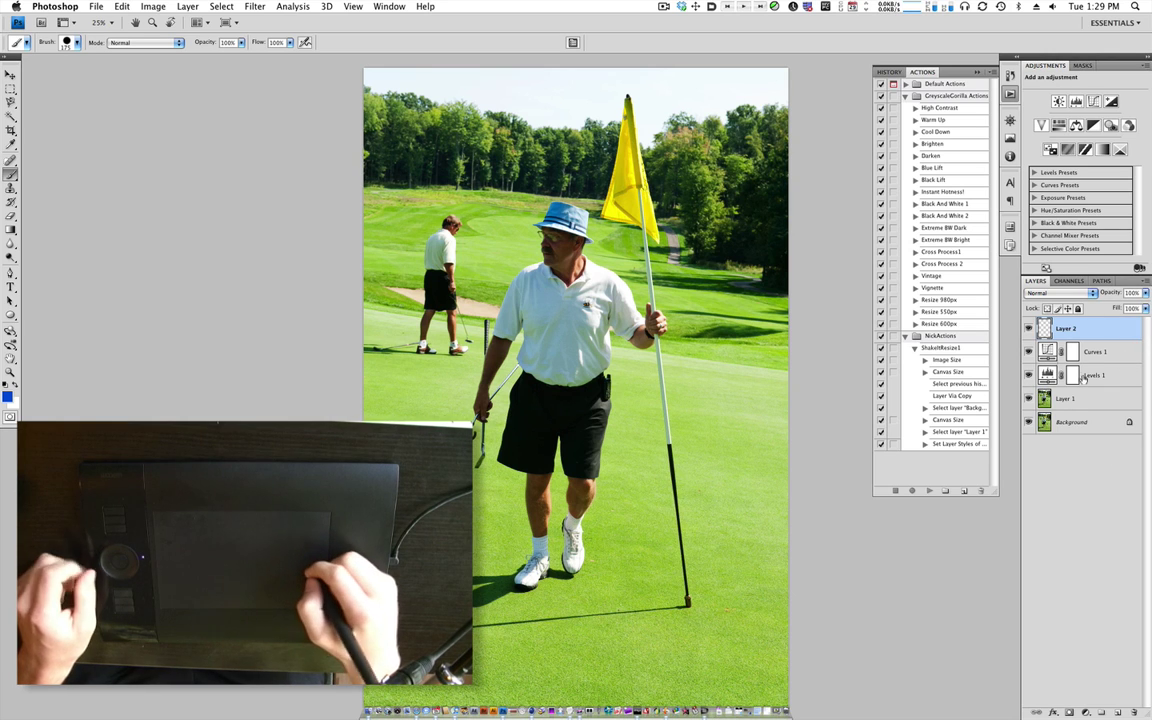
Activate the Move tool and step the active layer selection up and down the stack between Layer 2 and Background.
{"action": "key", "text": "v"}
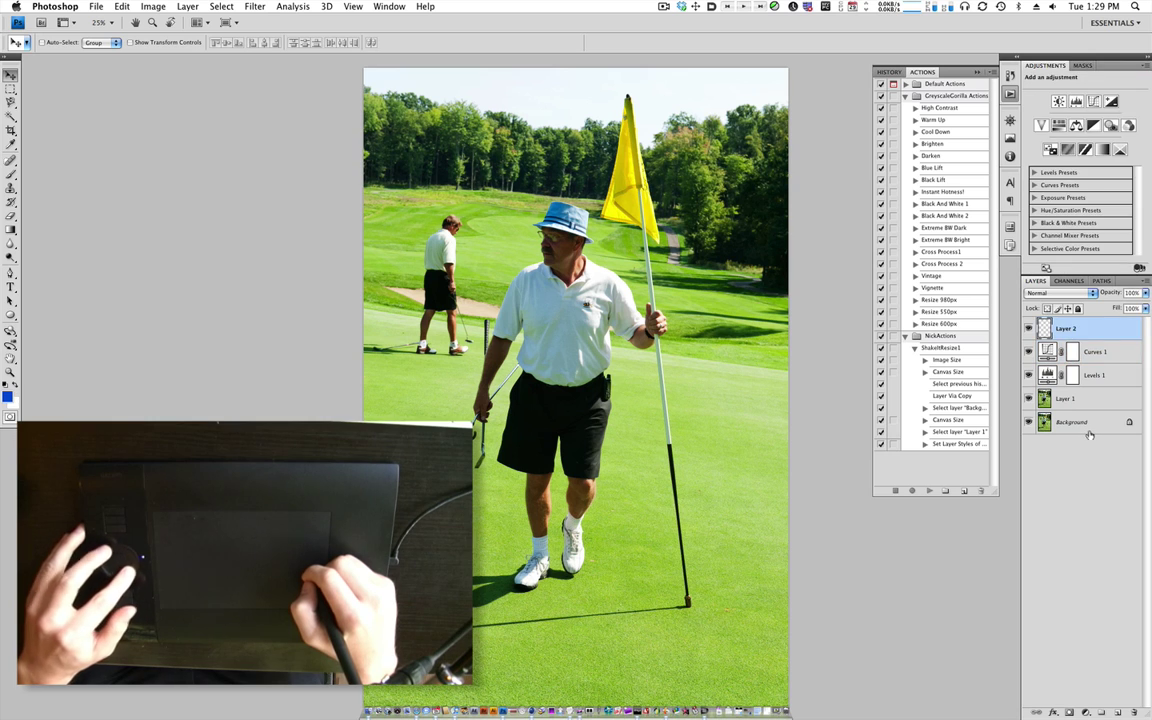
{"action": "key", "text": "alt+bracketleft"}
{"action": "key", "text": "alt+bracketleft"}
{"action": "key", "text": "alt+bracketright"}
{"action": "key", "text": "alt+bracketright"}
{"action": "key", "text": "alt+bracketleft"}
{"action": "key", "text": "alt+bracketleft"}
{"action": "key", "text": "alt+bracketleft"}
{"action": "key", "text": "alt+bracketleft"}
{"action": "key", "text": "alt+bracketleft"}
{"action": "key", "text": "alt+bracketleft"}
{"action": "key", "text": "alt+bracketleft"}
{"action": "key", "text": "alt+bracketleft"}
{"action": "key", "text": "alt+bracketleft"}
{"action": "key", "text": "alt+bracketleft"}
{"action": "key", "text": "alt+bracketleft"}
{"action": "key", "text": "alt+bracketleft"}
{"action": "key", "text": "alt+bracketleft"}
{"action": "key", "text": "alt+bracketleft"}
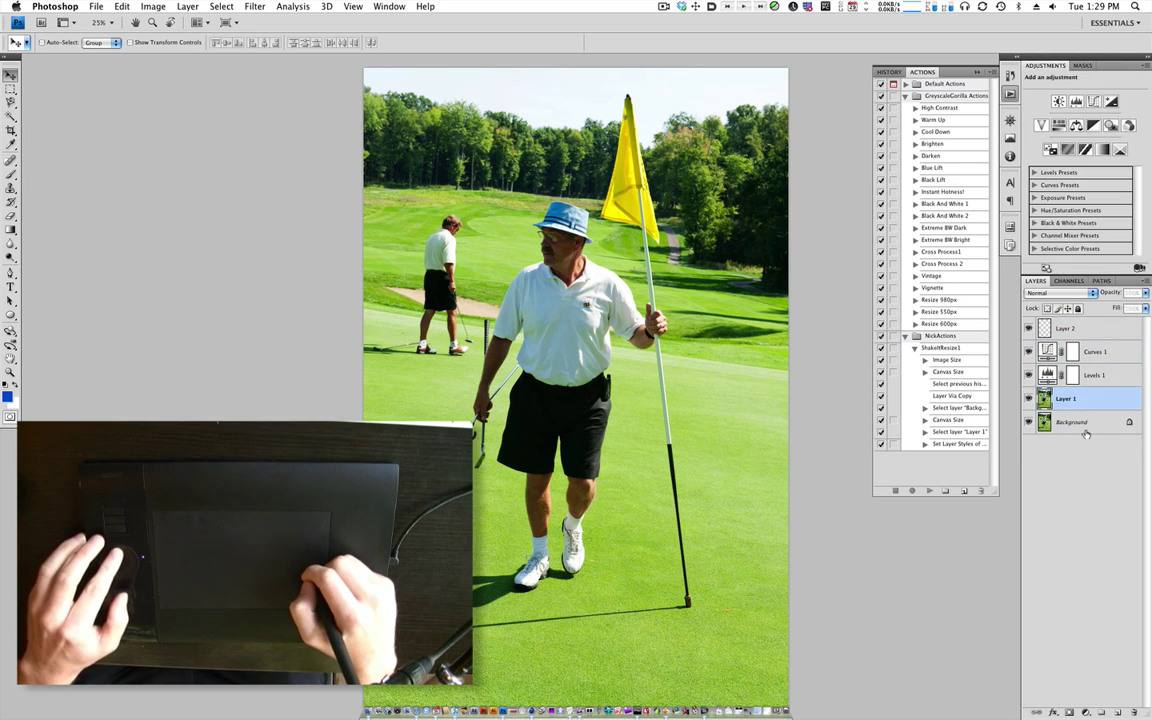
Cycle the active layer repeatedly through the whole layer stack, finishing on Background.
{"action": "key", "text": "alt+bracketright"}
{"action": "key", "text": "alt+bracketright"}
{"action": "key", "text": "alt+bracketright"}
{"action": "key", "text": "alt+bracketright"}
{"action": "key", "text": "alt+bracketleft"}
{"action": "key", "text": "alt+bracketleft"}
{"action": "key", "text": "alt+bracketleft"}
{"action": "key", "text": "alt+bracketleft"}
{"action": "key", "text": "alt+bracketright"}
{"action": "key", "text": "alt+bracketright"}
{"action": "key", "text": "alt+bracketleft"}
{"action": "key", "text": "alt+bracketright"}
{"action": "key", "text": "alt+bracketright"}
{"action": "key", "text": "alt+bracketright"}
{"action": "key", "text": "alt+bracketright"}
{"action": "key", "text": "alt+bracketright"}
{"action": "key", "text": "alt+bracketright"}
{"action": "key", "text": "alt+bracketright"}
{"action": "key", "text": "alt+bracketright"}
{"action": "key", "text": "alt+bracketleft"}
{"action": "key", "text": "alt+bracketleft"}
{"action": "key", "text": "alt+bracketleft"}
{"action": "key", "text": "alt+bracketleft"}
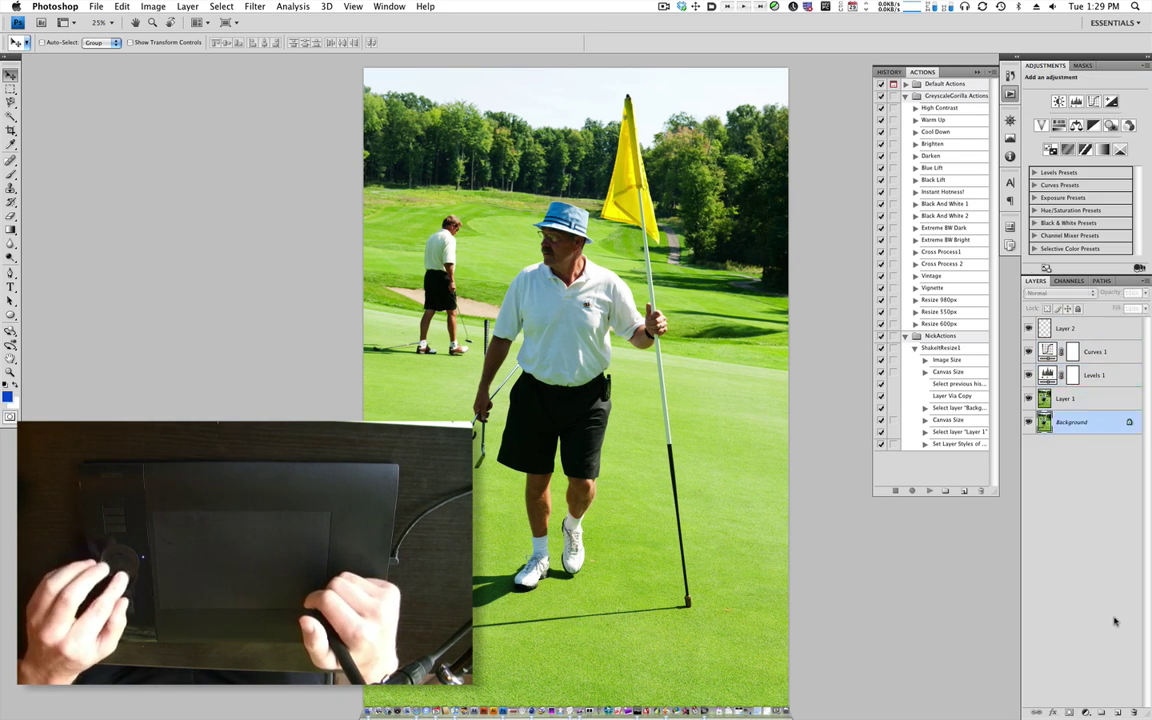
Move the layer selection up from Background, one layer at a time, to Layer 2.
{"action": "key", "text": "alt+bracketright"}
{"action": "key", "text": "alt+bracketright"}
{"action": "key", "text": "alt+bracketright"}
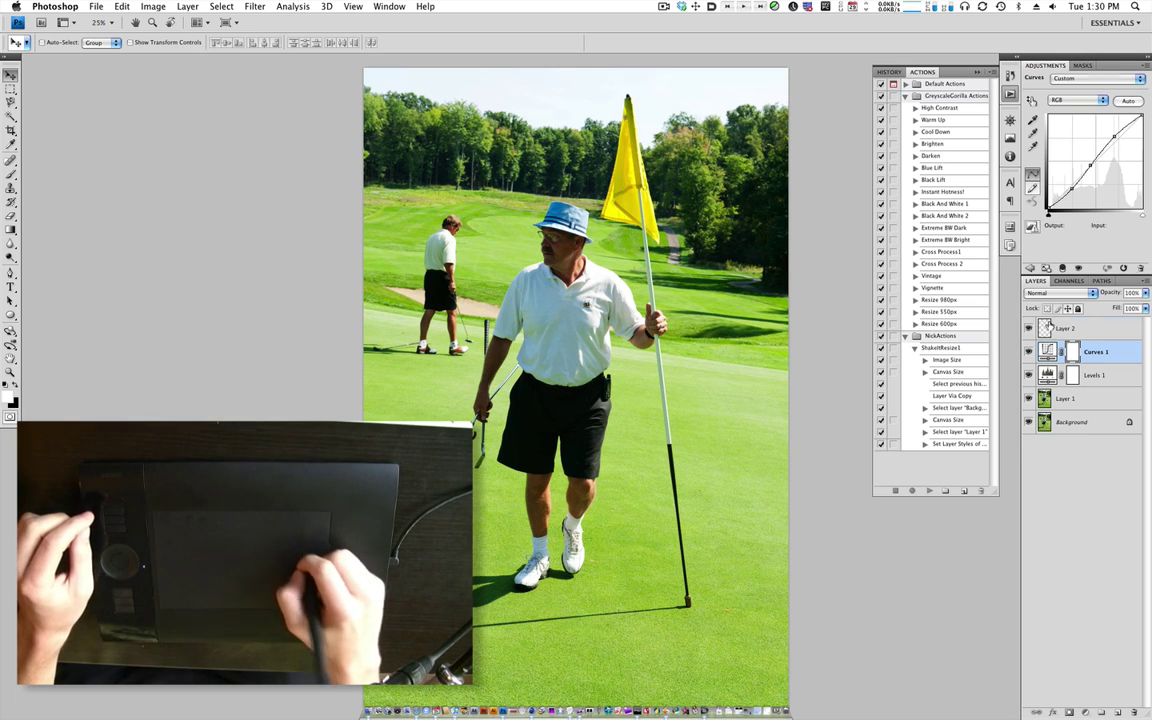
{"action": "key", "text": "alt+bracketright"}
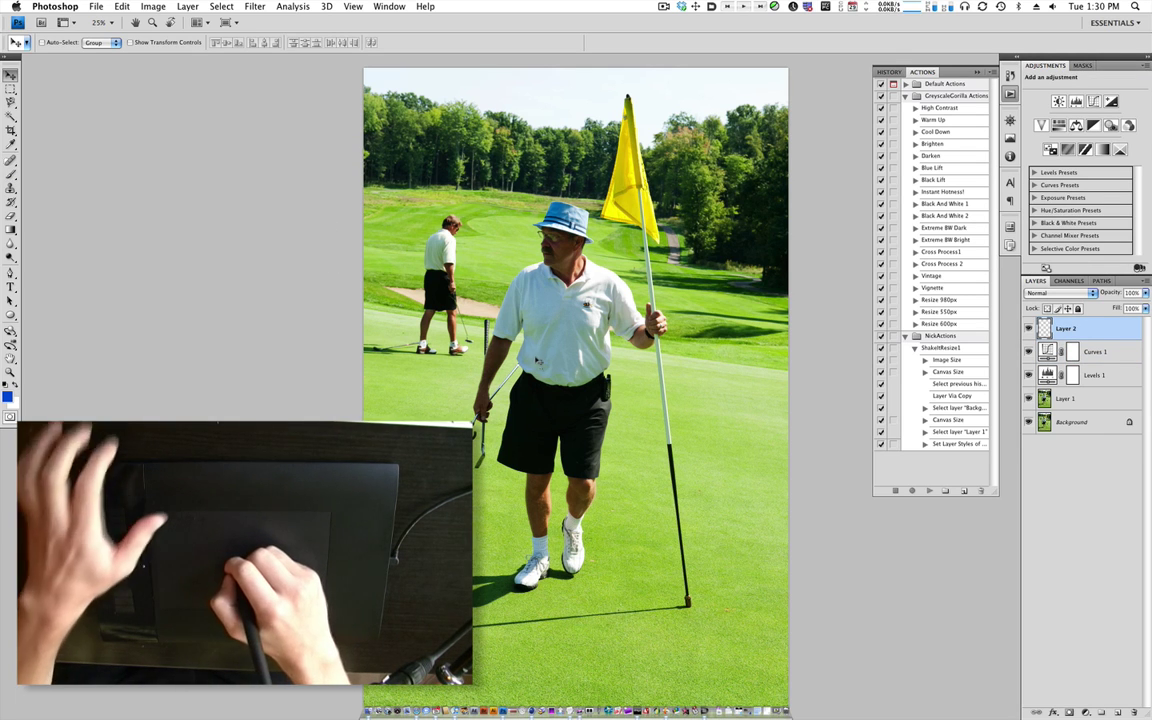
Paint three blue wavy Brush strokes of differing thickness down the golf photo on Layer 2.
{"action": "key", "text": "b"}
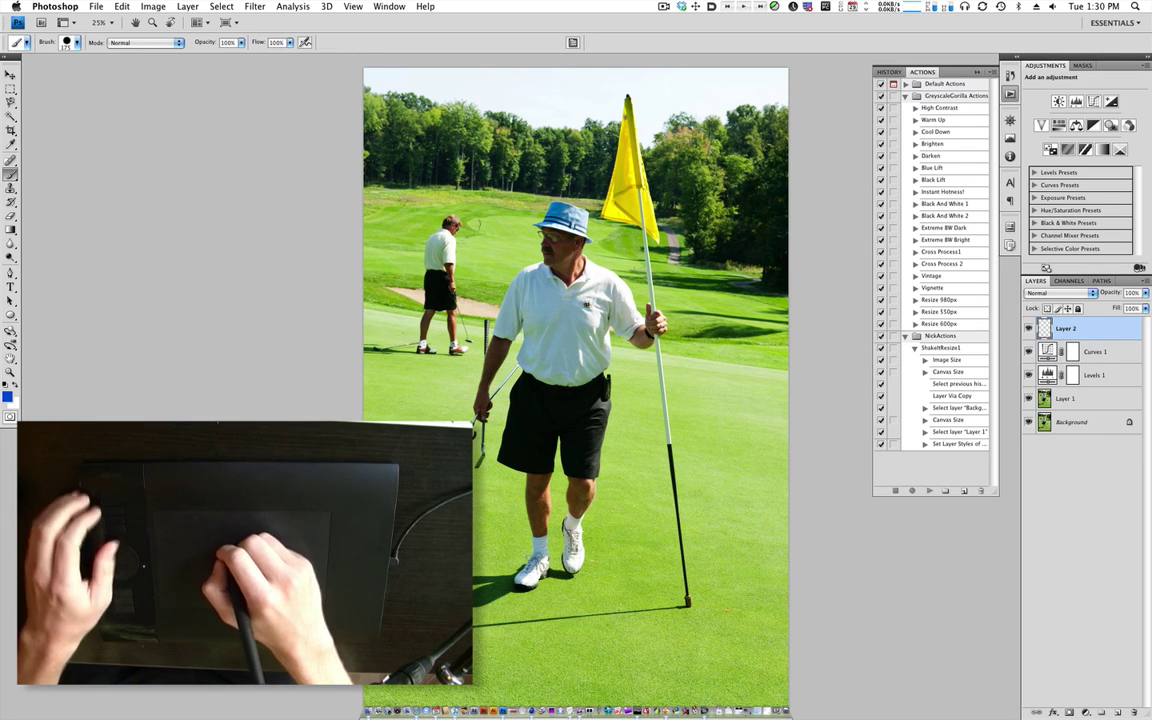
{"action": "left_click_drag", "start_coordinate": [476, 226], "coordinate": [538, 515]}
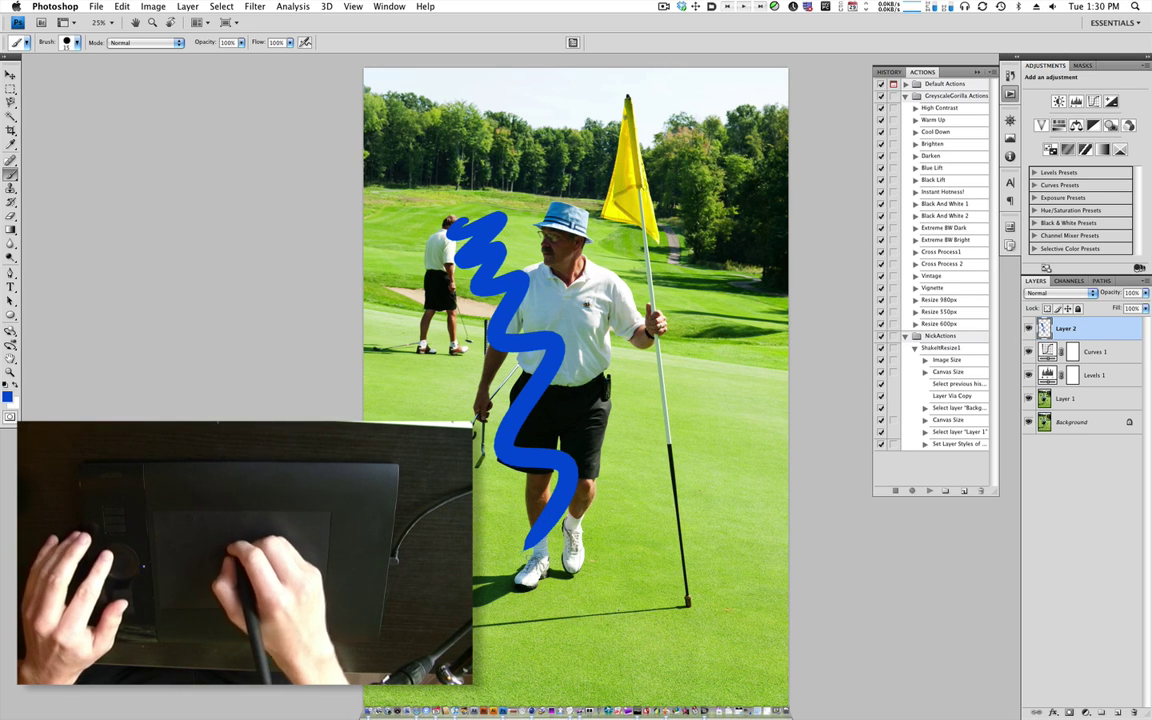
{"action": "mouse_move", "coordinate": [538, 200]}
{"action": "left_mouse_down"}
{"action": "mouse_move", "coordinate": [580, 262]}
{"action": "mouse_move", "coordinate": [650, 430]}
{"action": "mouse_move", "coordinate": [652, 578]}
{"action": "left_mouse_up"}
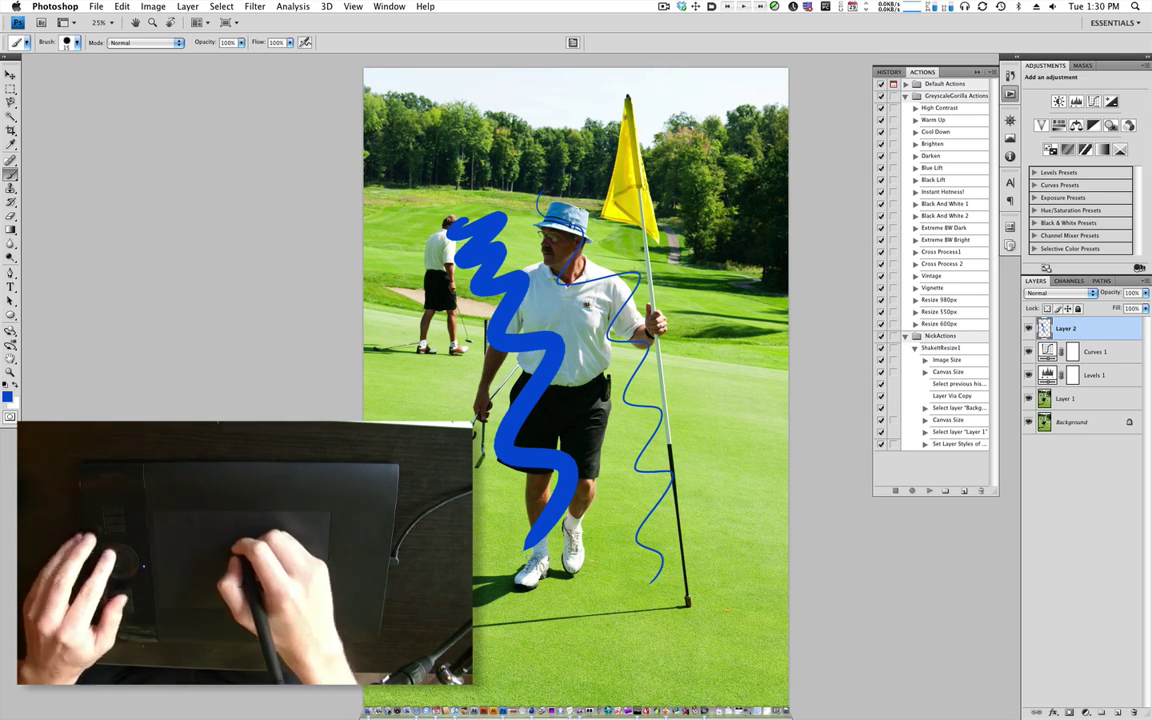
{"action": "mouse_move", "coordinate": [497, 143]}
{"action": "left_mouse_down"}
{"action": "mouse_move", "coordinate": [515, 278]}
{"action": "mouse_move", "coordinate": [555, 330]}
{"action": "mouse_move", "coordinate": [605, 440]}
{"action": "mouse_move", "coordinate": [640, 608]}
{"action": "left_mouse_up"}
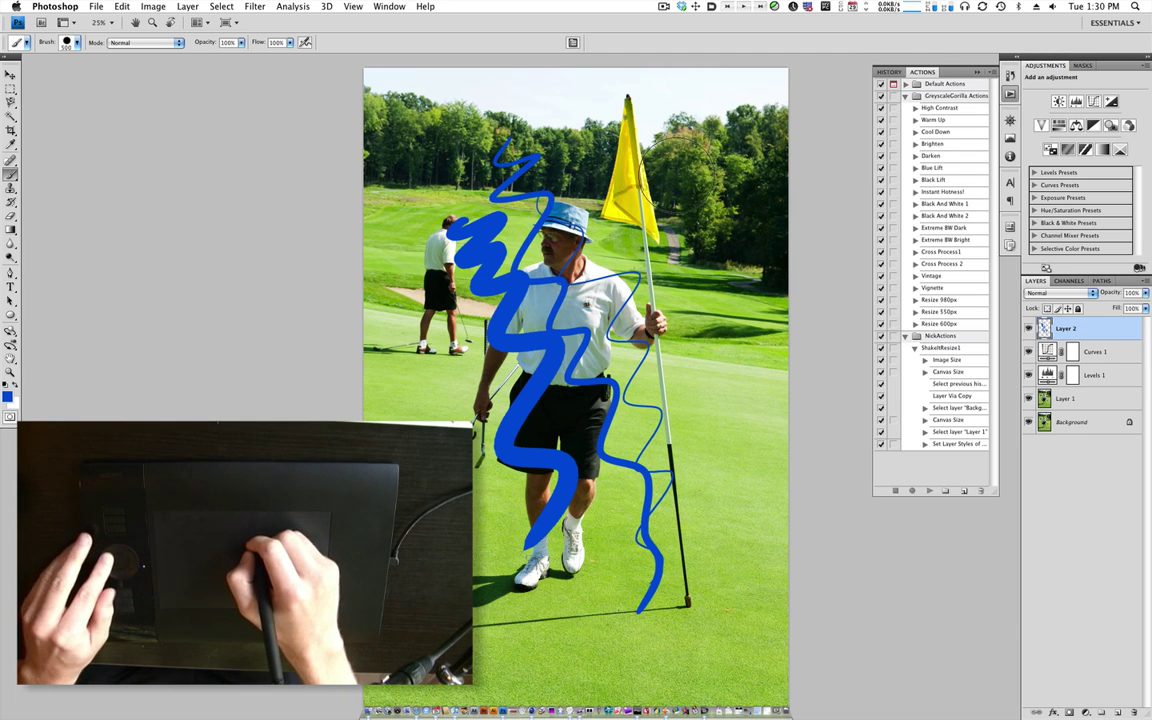
Enlarge the brush to 500 px and paint a very thick blue band down the right side of the photo.
{"action": "key", "text": "bracketright"}
{"action": "key", "text": "bracketright"}
{"action": "key", "text": "bracketright"}
{"action": "key", "text": "bracketright"}
{"action": "key", "text": "bracketright"}
{"action": "key", "text": "bracketright"}
{"action": "mouse_move", "coordinate": [695, 165]}
{"action": "left_mouse_down"}
{"action": "mouse_move", "coordinate": [749, 273]}
{"action": "mouse_move", "coordinate": [702, 472]}
{"action": "mouse_move", "coordinate": [700, 610]}
{"action": "left_mouse_up"}
Paint a thin blue wave over the lower-left grass with a much smaller brush and set its diameter to 20 px.
{"action": "key", "text": "bracketleft"}
{"action": "key", "text": "bracketleft"}
{"action": "key", "text": "bracketleft"}
{"action": "key", "text": "bracketleft"}
{"action": "key", "text": "bracketleft"}
{"action": "key", "text": "bracketleft"}
{"action": "key", "text": "bracketleft"}
{"action": "key", "text": "bracketleft"}
{"action": "key", "text": "bracketleft"}
{"action": "key", "text": "bracketleft"}
{"action": "key", "text": "bracketleft"}
{"action": "key", "text": "bracketleft"}
{"action": "mouse_move", "coordinate": [402, 333]}
{"action": "left_mouse_down"}
{"action": "mouse_move", "coordinate": [424, 393]}
{"action": "mouse_move", "coordinate": [459, 420]}
{"action": "mouse_move", "coordinate": [545, 688]}
{"action": "left_mouse_up"}
{"action": "left_click", "coordinate": [77, 43]}
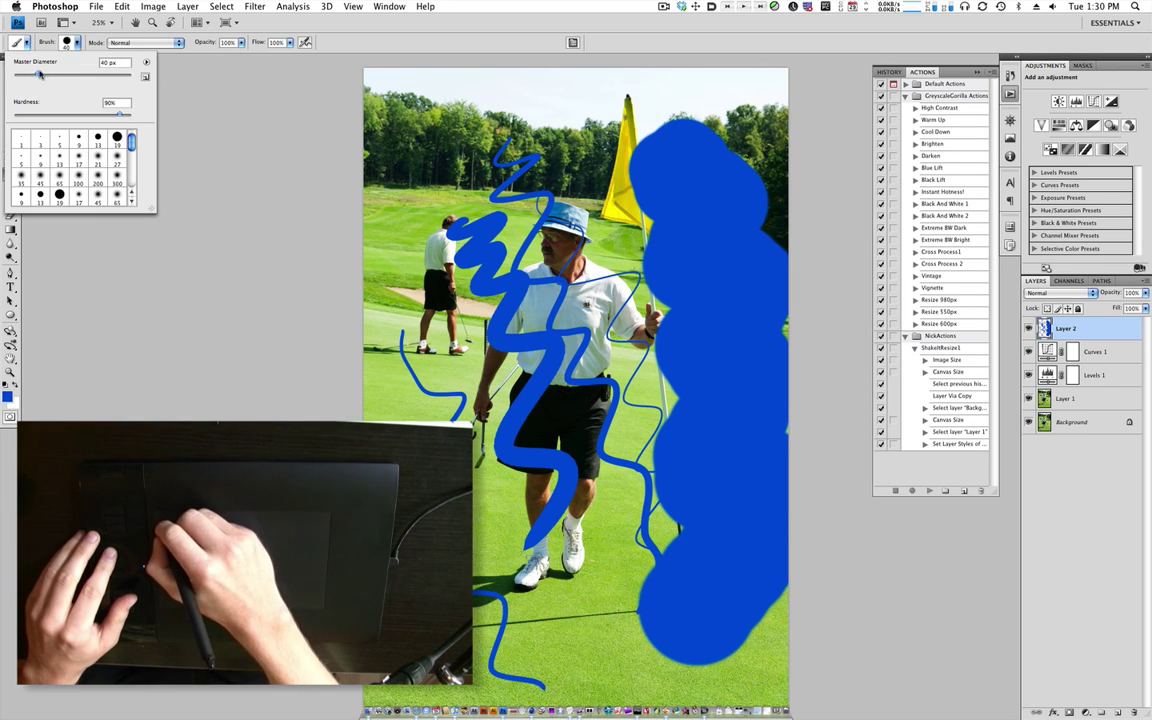
{"action": "left_click", "coordinate": [328, 290]}
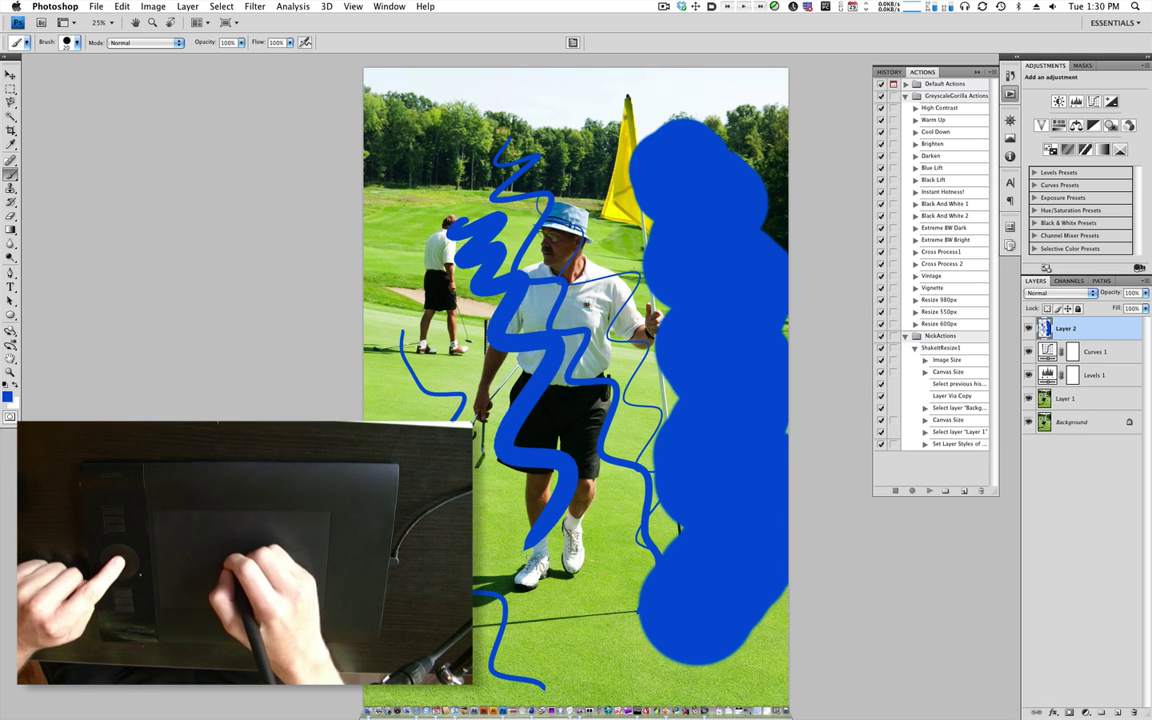
Rotate the canvas view back and forth to inspect the painted photo at several angles, leaving it tilted slightly counterclockwise.
{"action": "scroll", "coordinate": [576, 387], "scroll_direction": "down", "scroll_amount": 3}
{"action": "scroll", "coordinate": [576, 387], "scroll_direction": "up", "scroll_amount": 6}
{"action": "scroll", "coordinate": [576, 387], "scroll_direction": "down", "scroll_amount": 8}
{"action": "scroll", "coordinate": [494, 303], "scroll_direction": "up", "scroll_amount": 8}
{"action": "scroll", "coordinate": [494, 303], "scroll_direction": "down", "scroll_amount": 10}
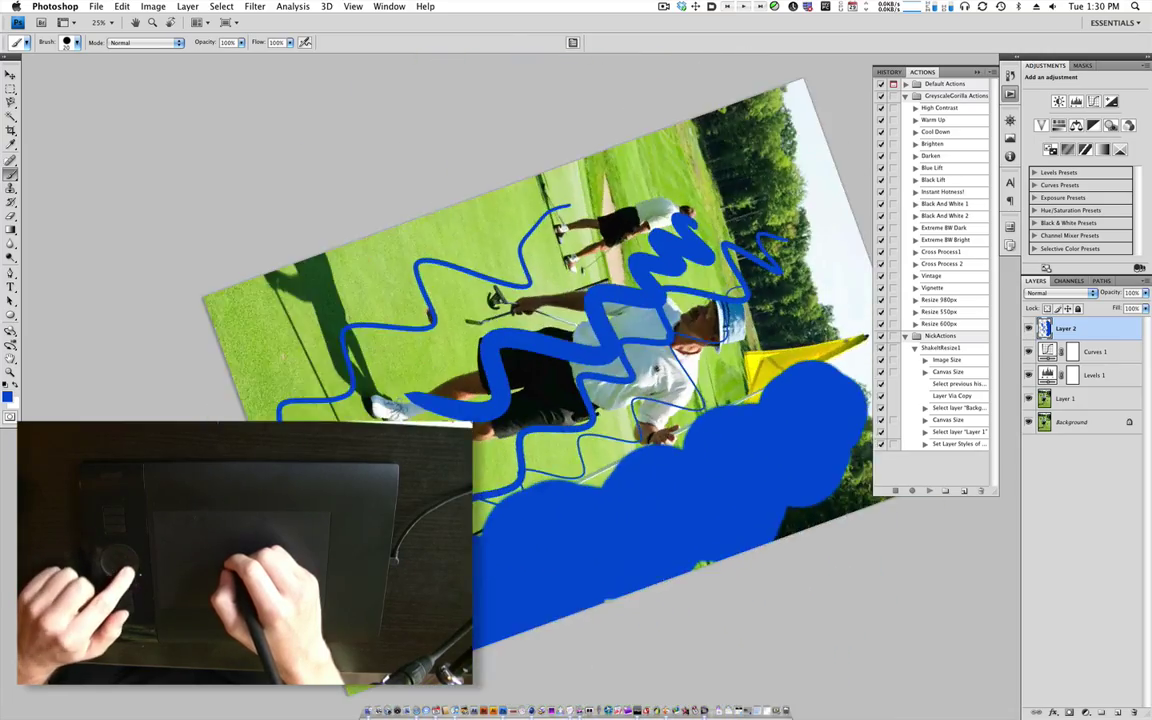
{"action": "scroll", "coordinate": [494, 303], "scroll_direction": "up", "scroll_amount": 10}
{"action": "left_click_drag", "start_coordinate": [720, 540], "coordinate": [772, 287]}
{"action": "scroll", "coordinate": [1043, 329], "scroll_direction": "down", "scroll_amount": 5}
{"action": "scroll", "coordinate": [1030, 329], "scroll_direction": "up", "scroll_amount": 3}
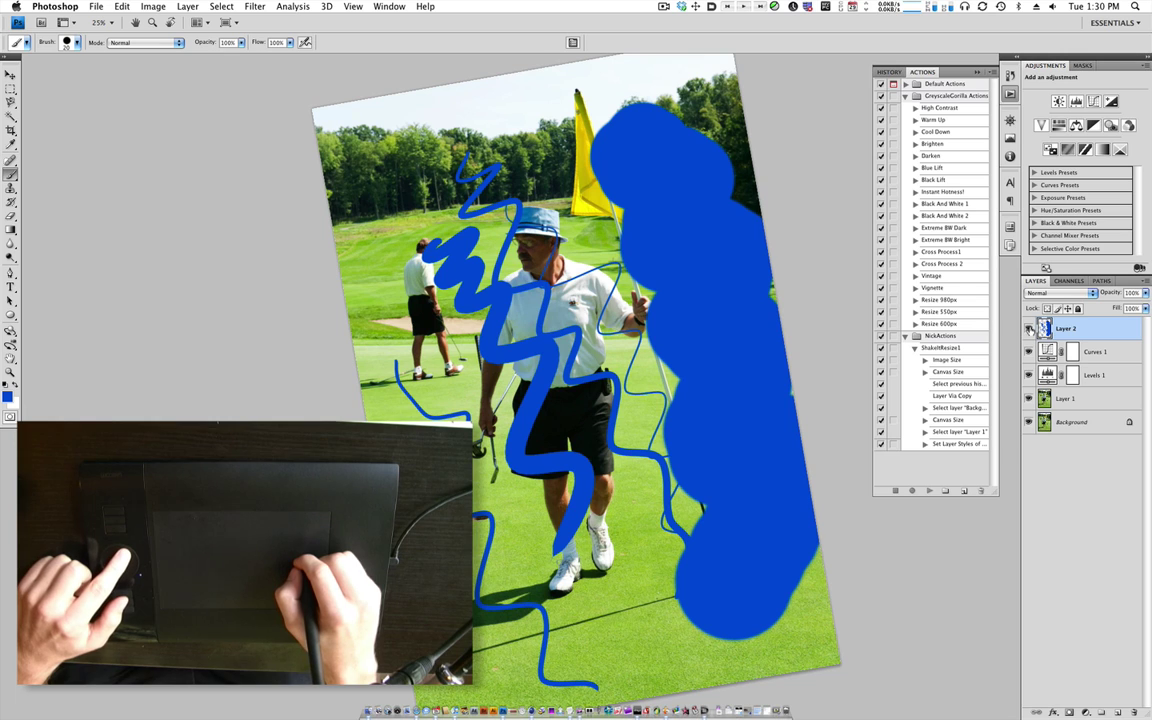
Add a new empty layer above Layer 2 and fill Layer 2 with white, keeping it visible.
{"action": "left_click", "coordinate": [1029, 329]}
{"action": "left_click", "coordinate": [1116, 712]}
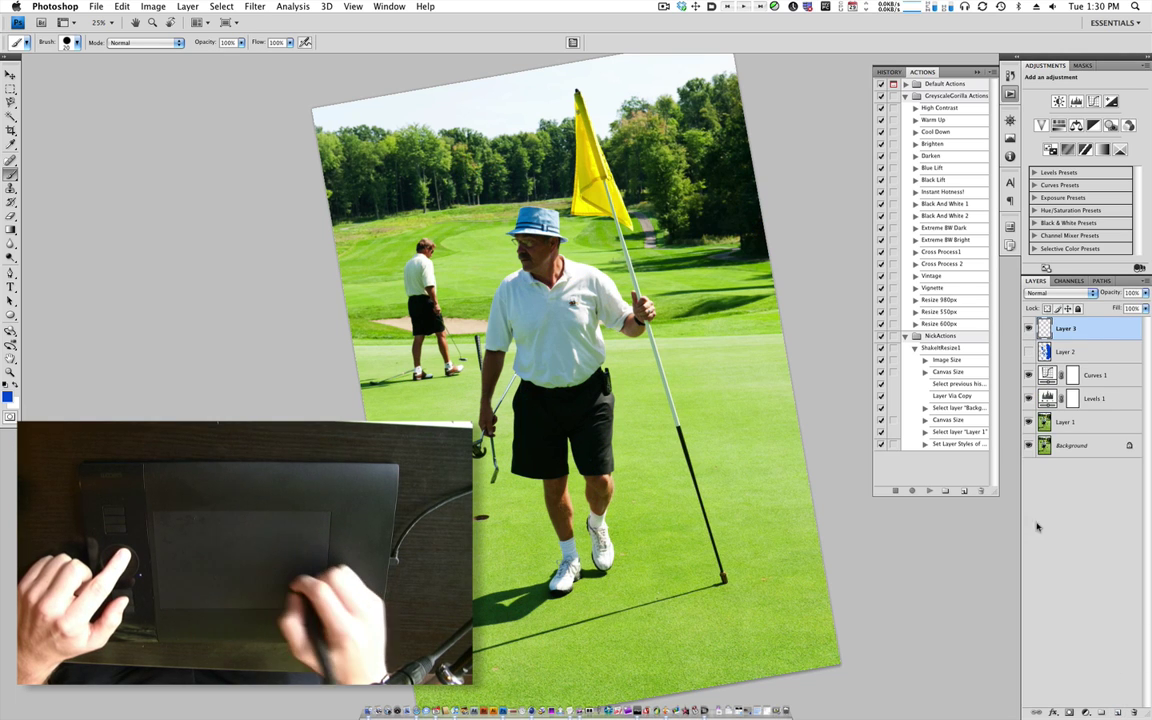
{"action": "left_click", "coordinate": [1047, 354]}
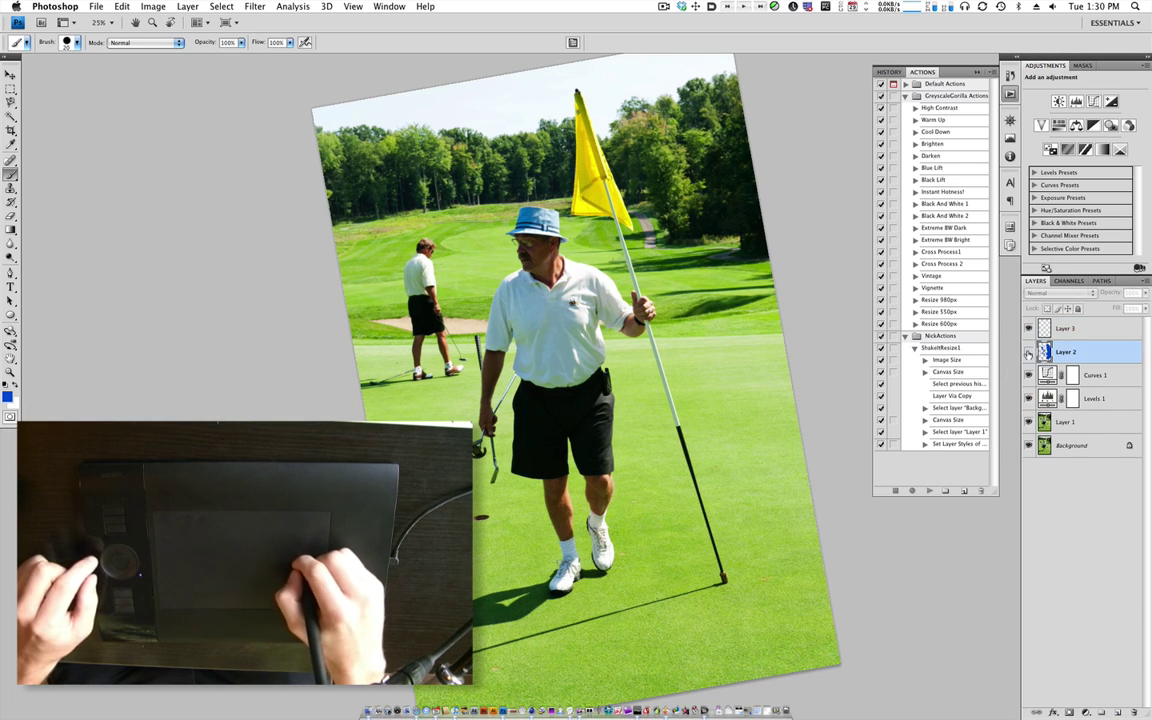
{"action": "left_click", "coordinate": [1029, 352]}
{"action": "key", "text": "super+BackSpace"}
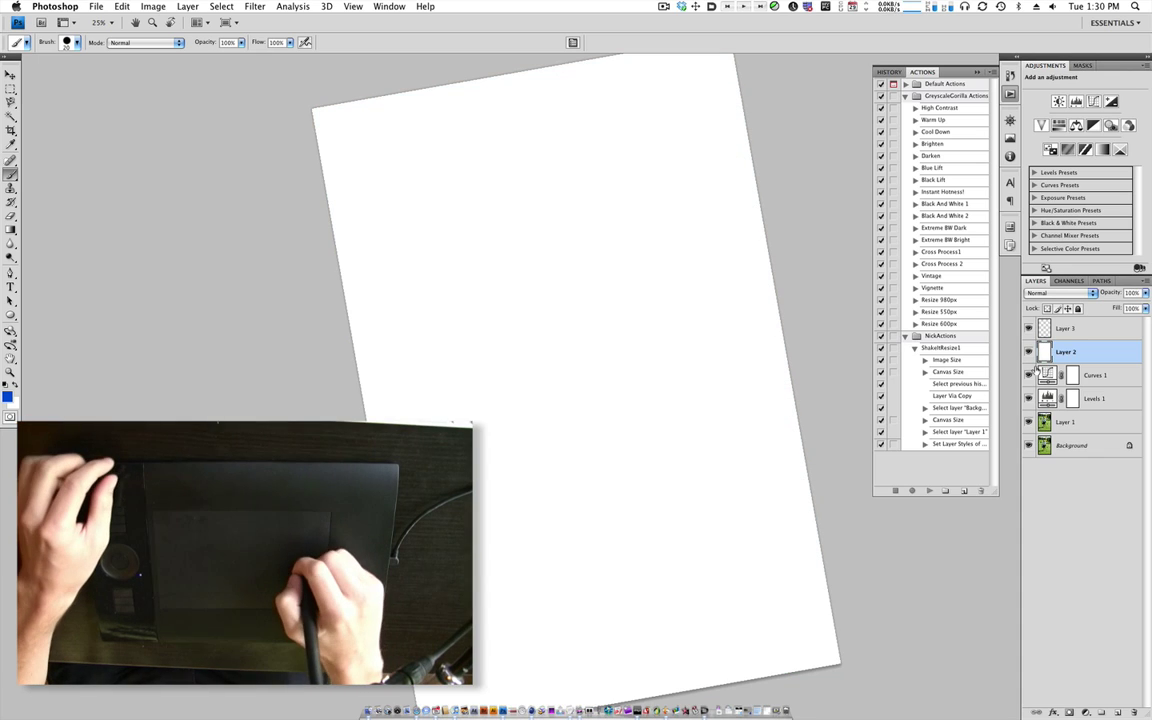
Make Layer 3 active and set the foreground colour to near-black.
{"action": "left_click", "coordinate": [1057, 334]}
{"action": "left_click", "coordinate": [8, 397]}
{"action": "left_click_drag", "start_coordinate": [775, 235], "coordinate": [674, 307]}
{"action": "left_click", "coordinate": [1006, 179]}
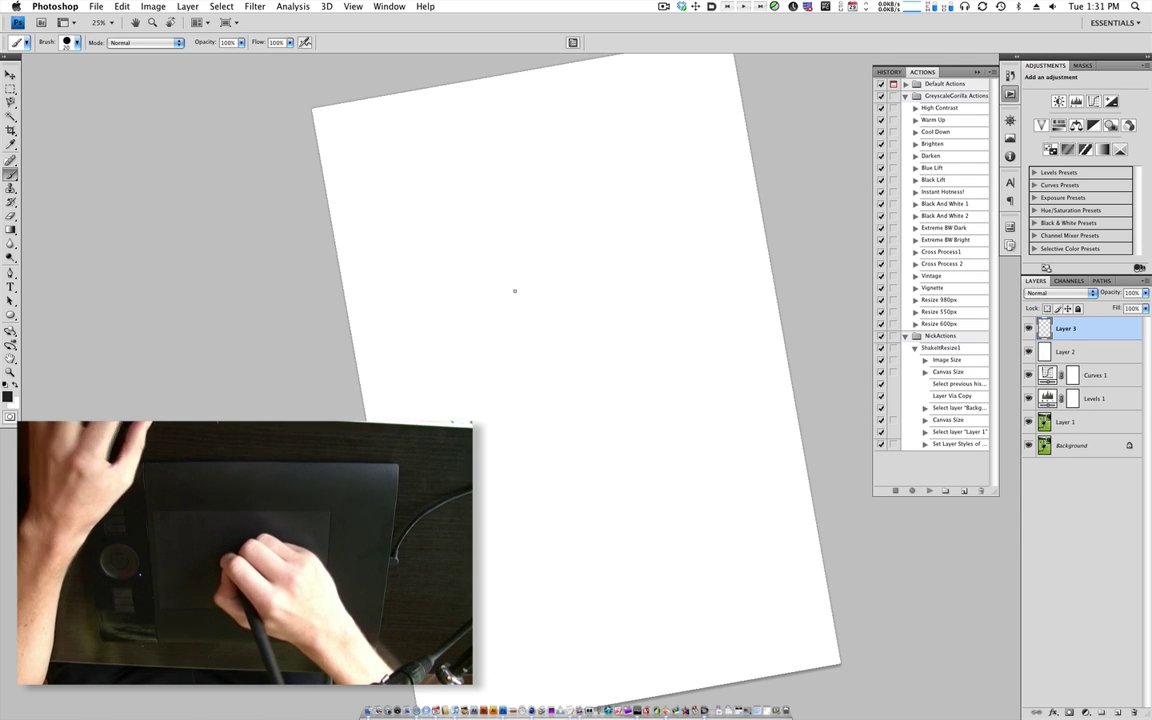
Sketch a small rough black box on Layer 3, with a few short hatched strokes inside and around it.
{"action": "scroll", "coordinate": [520, 288], "scroll_direction": "up", "scroll_amount": 4}
{"action": "scroll", "coordinate": [519, 297], "scroll_direction": "down", "scroll_amount": 5}
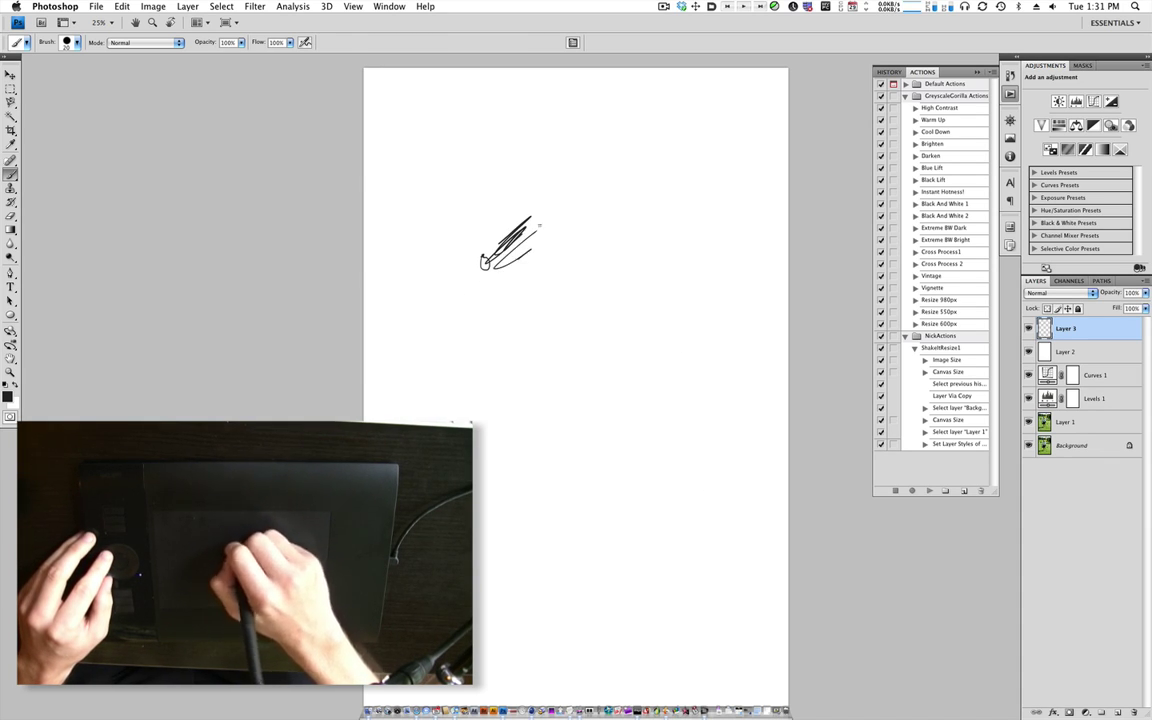
{"action": "mouse_move", "coordinate": [570, 268]}
{"action": "left_mouse_down"}
{"action": "mouse_move", "coordinate": [500, 330]}
{"action": "mouse_move", "coordinate": [466, 276]}
{"action": "mouse_move", "coordinate": [508, 188]}
{"action": "left_mouse_up"}
{"action": "scroll", "coordinate": [504, 200], "scroll_direction": "up", "scroll_amount": 8}
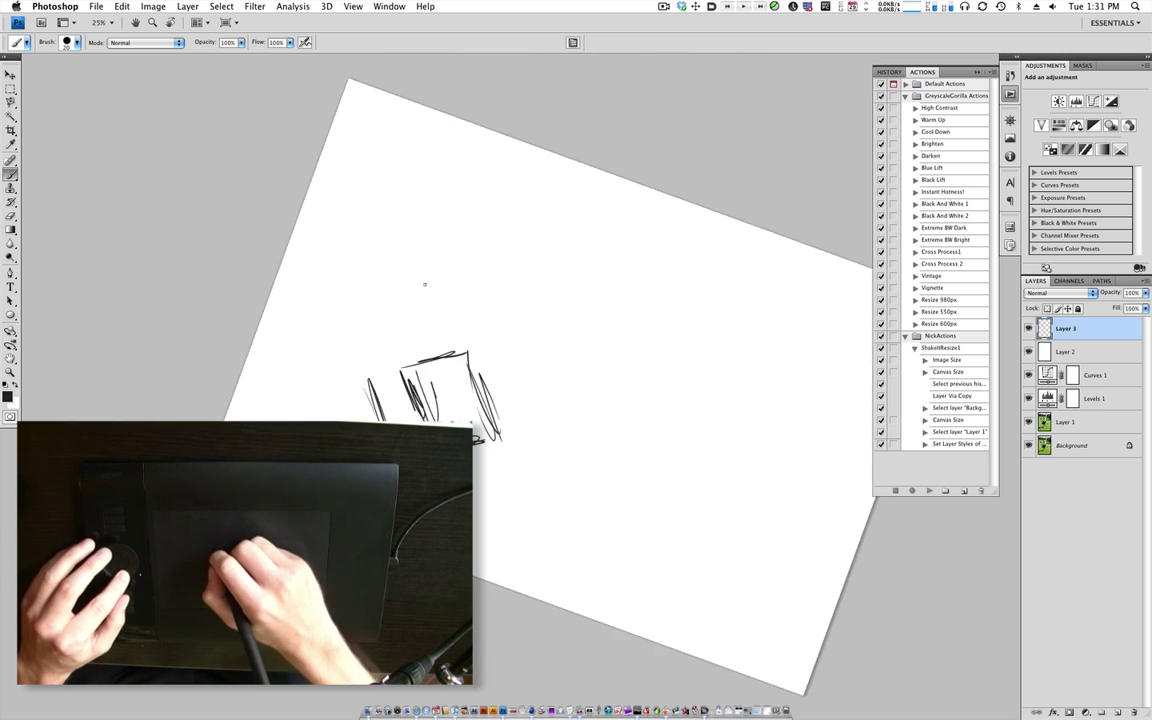
{"action": "mouse_move", "coordinate": [361, 404]}
{"action": "left_mouse_down"}
{"action": "mouse_move", "coordinate": [420, 358]}
{"action": "mouse_move", "coordinate": [366, 398]}
{"action": "mouse_move", "coordinate": [409, 343]}
{"action": "left_mouse_up"}
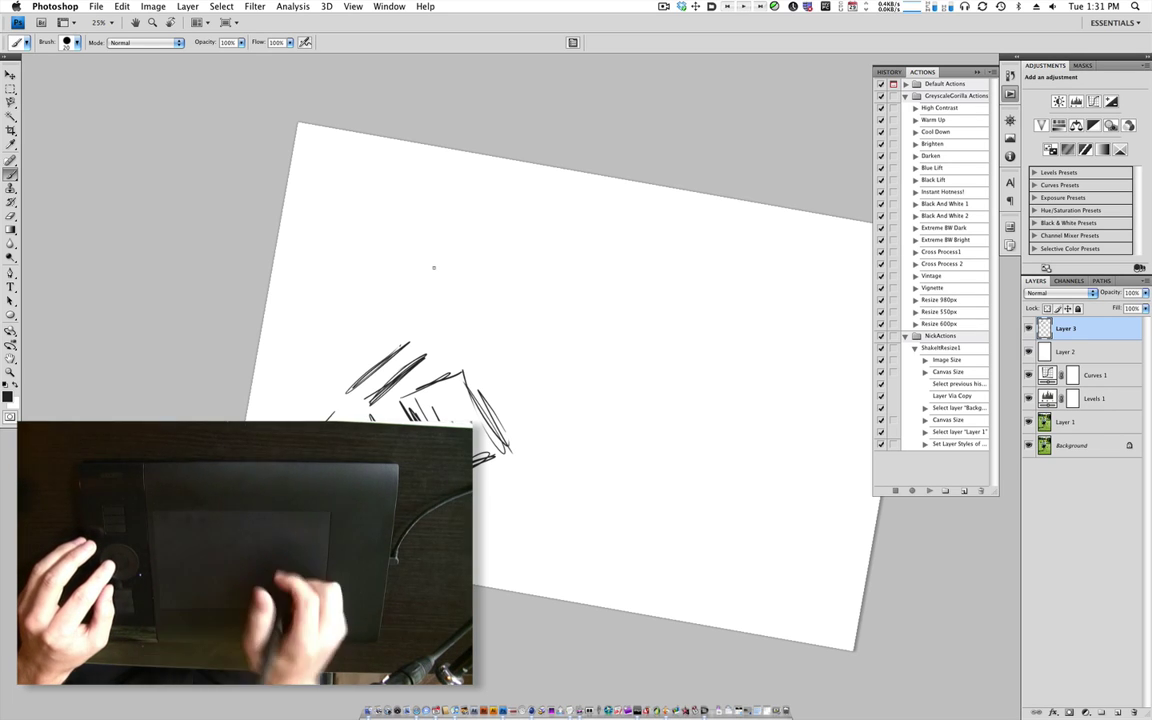
{"action": "scroll", "coordinate": [404, 337], "scroll_direction": "up", "scroll_amount": 5}
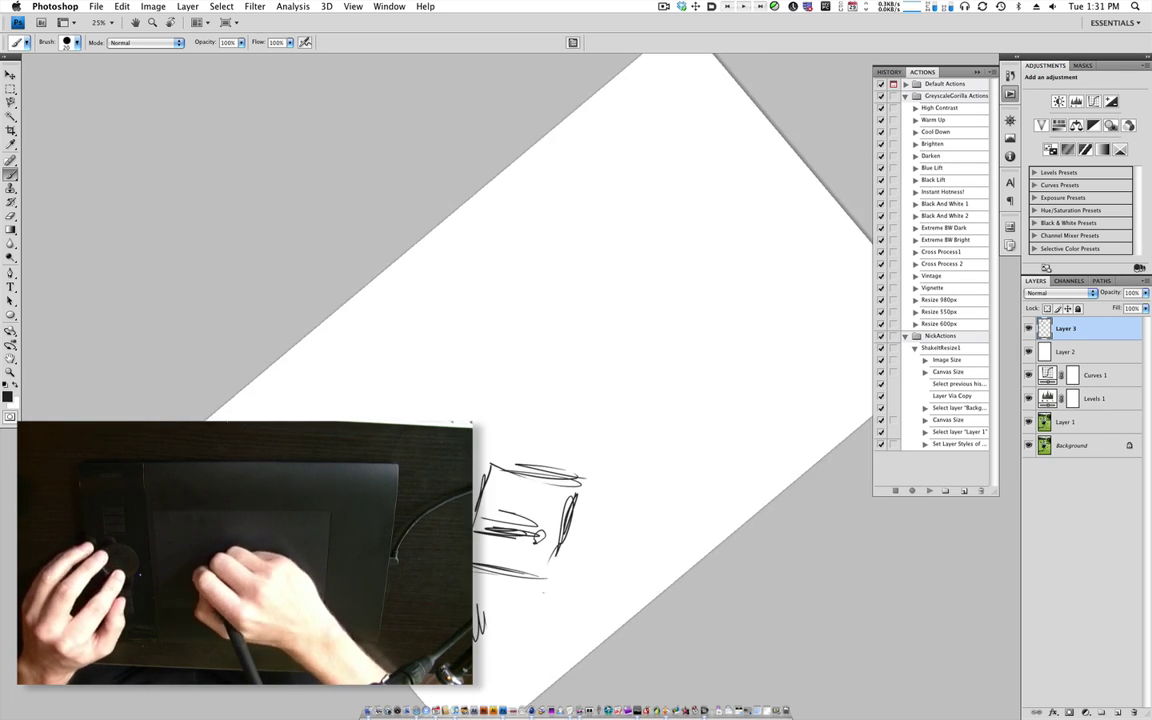
{"action": "mouse_move", "coordinate": [354, 420]}
{"action": "left_mouse_down"}
{"action": "mouse_move", "coordinate": [407, 347]}
{"action": "mouse_move", "coordinate": [407, 364]}
{"action": "left_mouse_up"}
{"action": "key", "text": "Escape"}
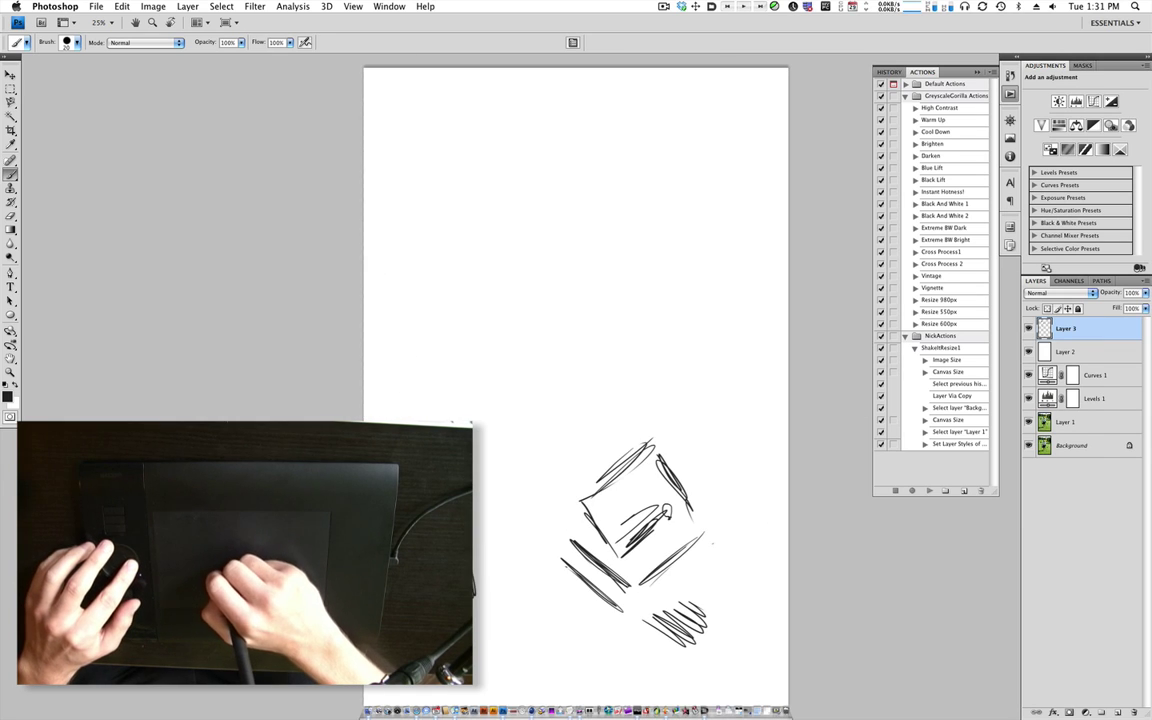
Sketch six connected straight sides of a large black polygon around the small box.
{"action": "scroll", "coordinate": [566, 370], "scroll_direction": "up", "scroll_amount": 3}
{"action": "left_click_drag", "start_coordinate": [514, 424], "coordinate": [663, 262]}
{"action": "scroll", "coordinate": [601, 370], "scroll_direction": "up", "scroll_amount": 2}
{"action": "scroll", "coordinate": [601, 370], "scroll_direction": "up", "scroll_amount": 1}
{"action": "scroll", "coordinate": [663, 262], "scroll_direction": "up", "scroll_amount": 4}
{"action": "left_click_drag", "start_coordinate": [565, 234], "coordinate": [650, 185]}
{"action": "scroll", "coordinate": [681, 195], "scroll_direction": "up", "scroll_amount": 3}
{"action": "left_click_drag", "start_coordinate": [553, 162], "coordinate": [637, 121]}
{"action": "left_click_drag", "start_coordinate": [553, 167], "coordinate": [633, 133]}
{"action": "scroll", "coordinate": [481, 121], "scroll_direction": "up", "scroll_amount": 2}
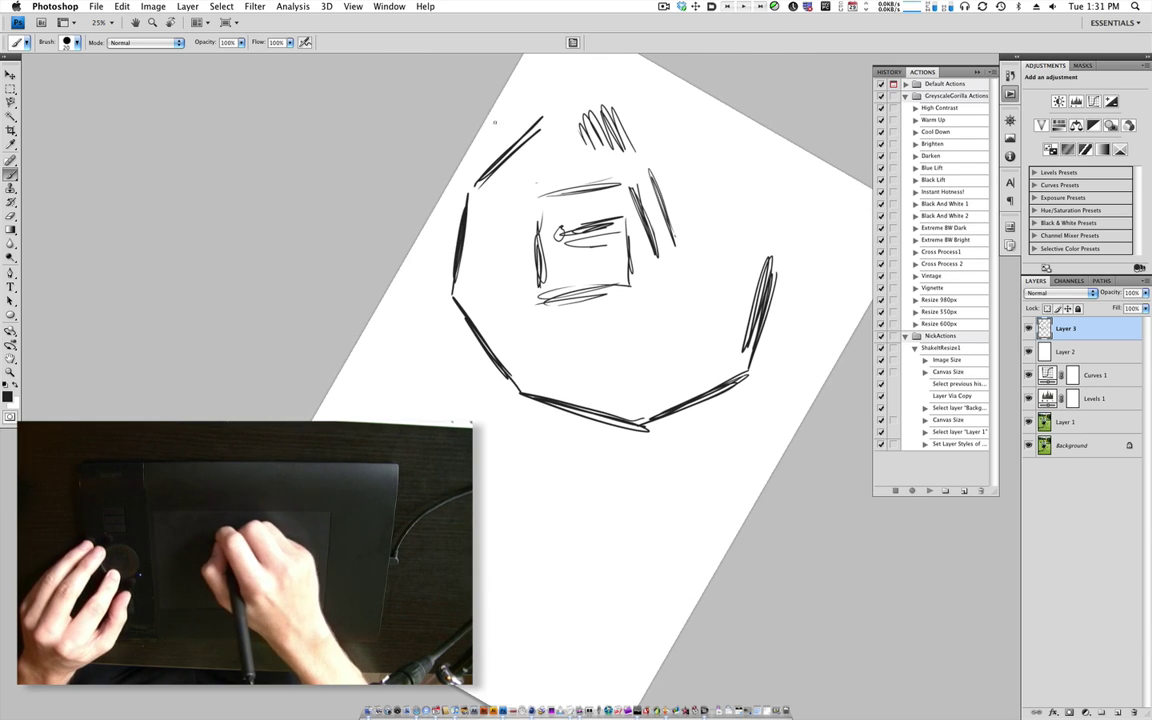
Draw the remaining straight sides to close the large polygon around the box.
{"action": "left_click_drag", "start_coordinate": [541, 119], "coordinate": [632, 104]}
{"action": "left_click_drag", "start_coordinate": [571, 114], "coordinate": [650, 101]}
{"action": "scroll", "coordinate": [617, 113], "scroll_direction": "up", "scroll_amount": 4}
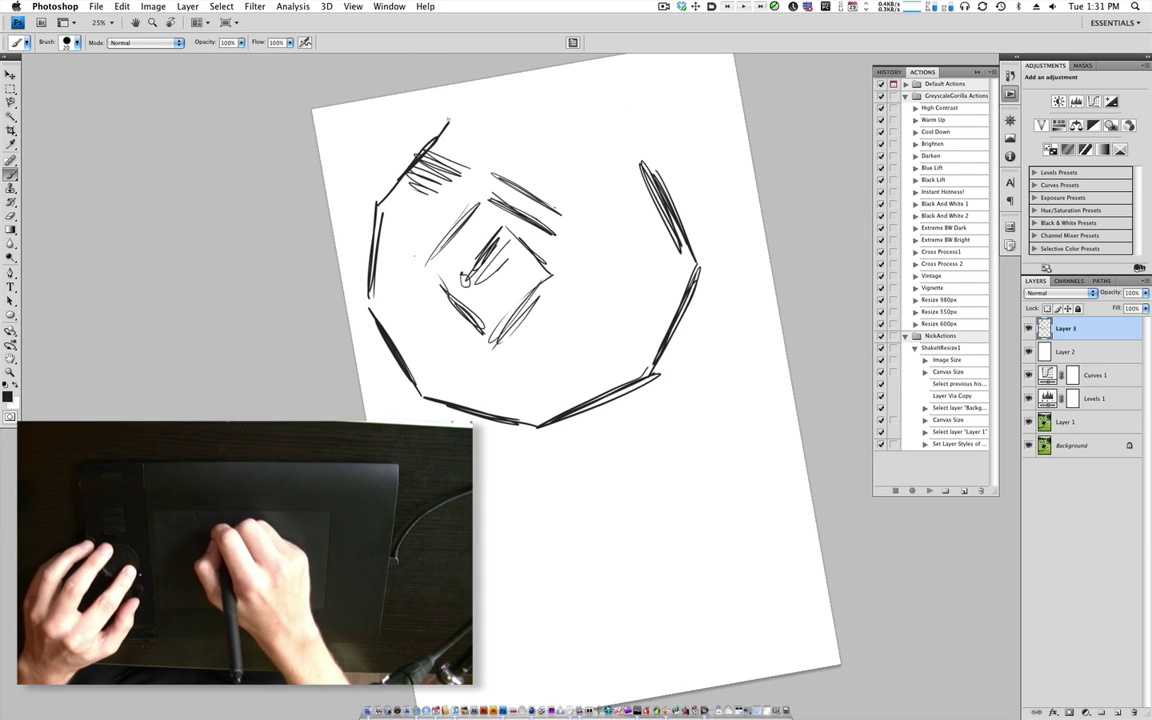
{"action": "left_click_drag", "start_coordinate": [451, 123], "coordinate": [527, 114]}
{"action": "left_click_drag", "start_coordinate": [465, 280], "coordinate": [426, 347]}
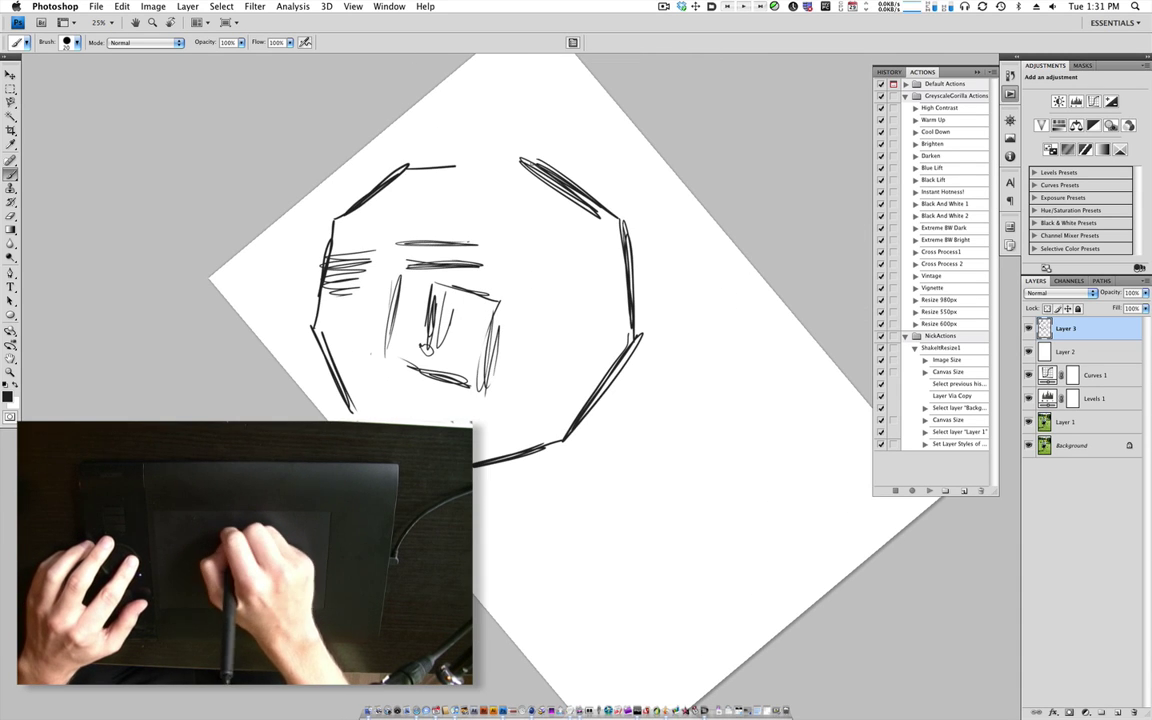
{"action": "left_click_drag", "start_coordinate": [486, 163], "coordinate": [520, 160]}
Draw a small face below the polygon with two oval eyes, a little round nose and a curved smile.
{"action": "scroll", "coordinate": [676, 208], "scroll_direction": "down", "scroll_amount": 8}
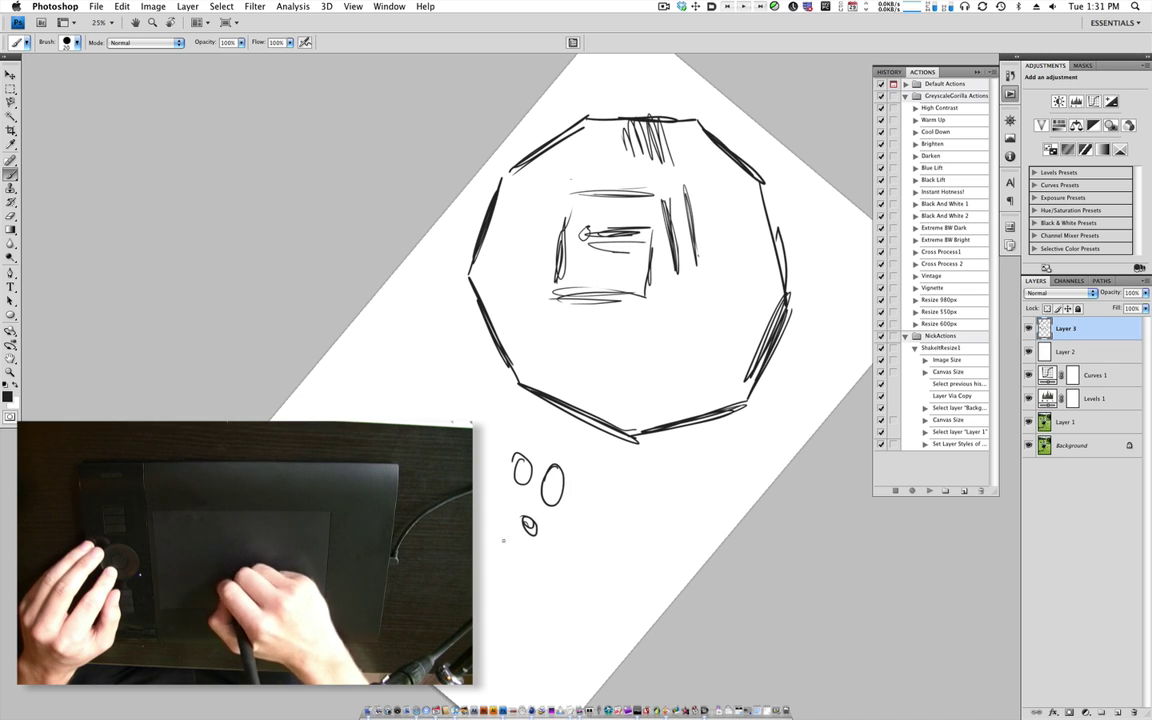
{"action": "left_click_drag", "start_coordinate": [502, 530], "coordinate": [599, 545]}
{"action": "scroll", "coordinate": [838, 414], "scroll_direction": "up", "scroll_amount": 5}
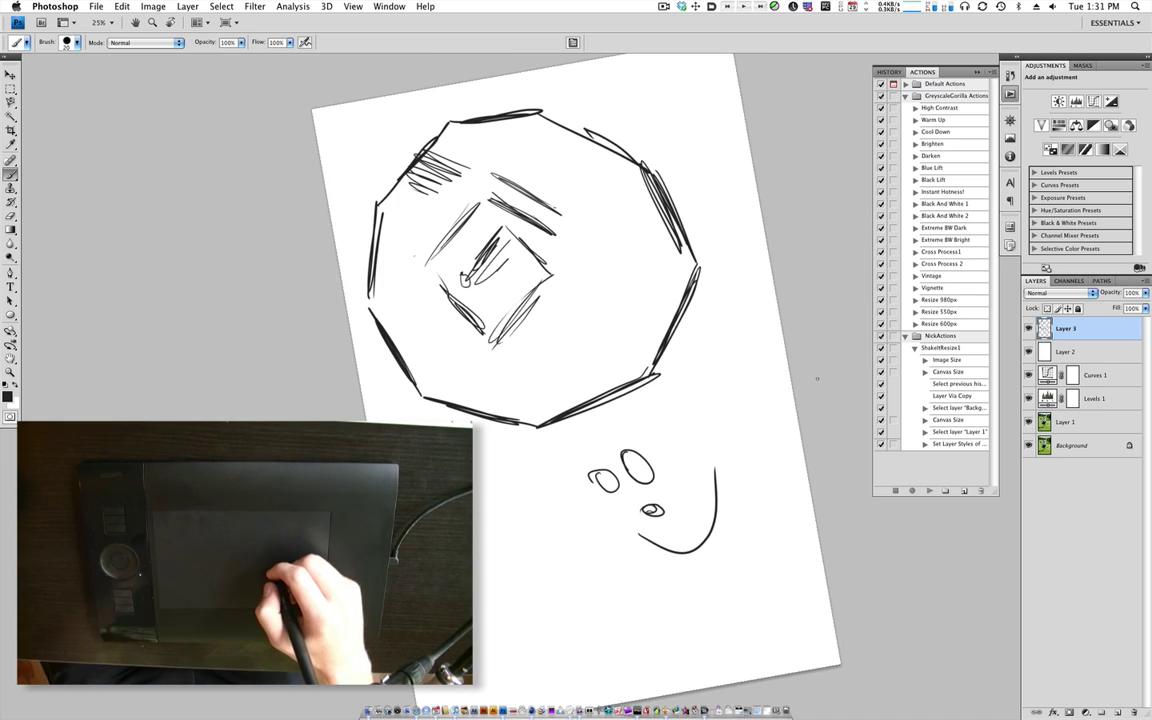